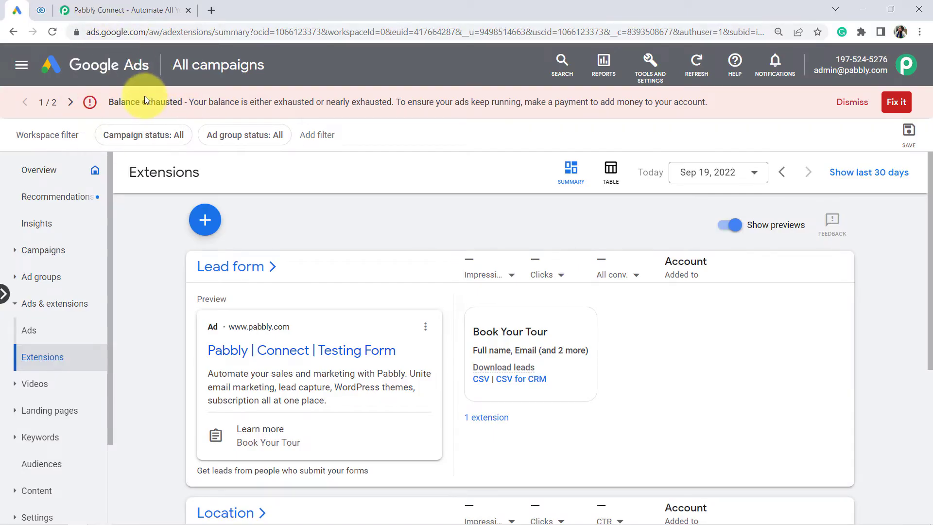
# Step: Show the empty Zoho CRM Contacts list, then bring up the Pabbly Connect homepage
pyautogui.click(40, 11)
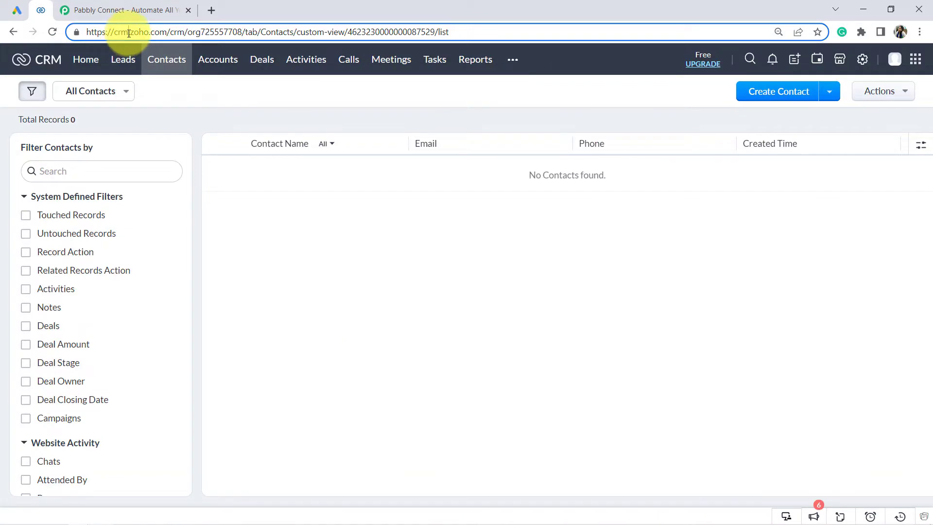
pyautogui.moveTo(129, 33); pyautogui.dragTo(225, 33)
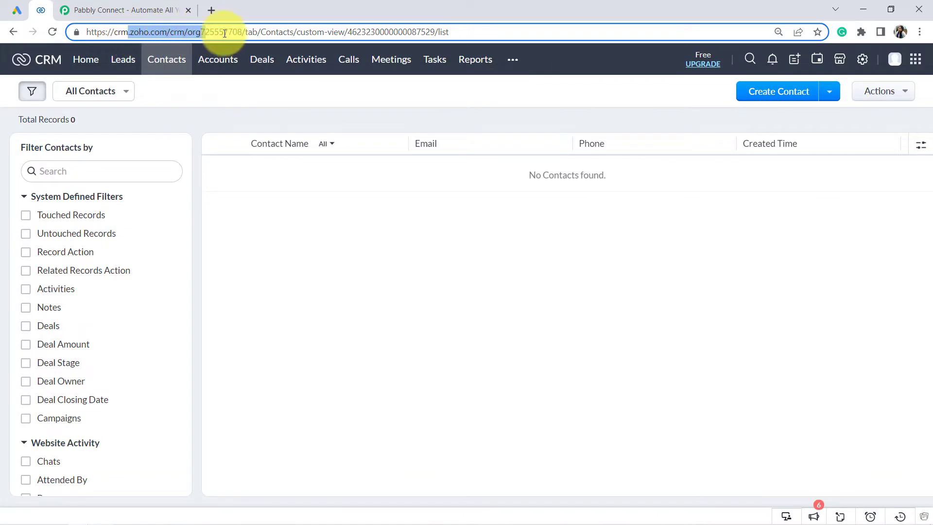
pyautogui.click(14, 14)
pyautogui.click(39, 13)
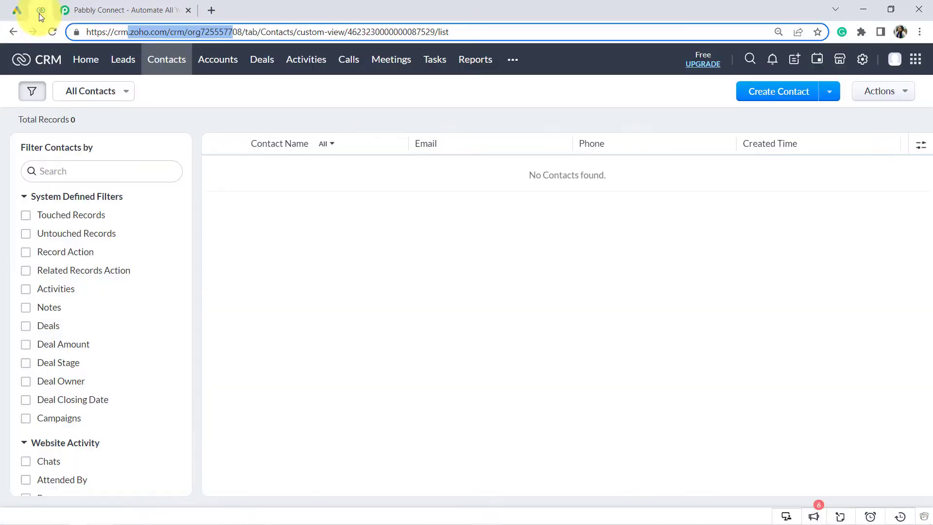
pyautogui.click(119, 11)
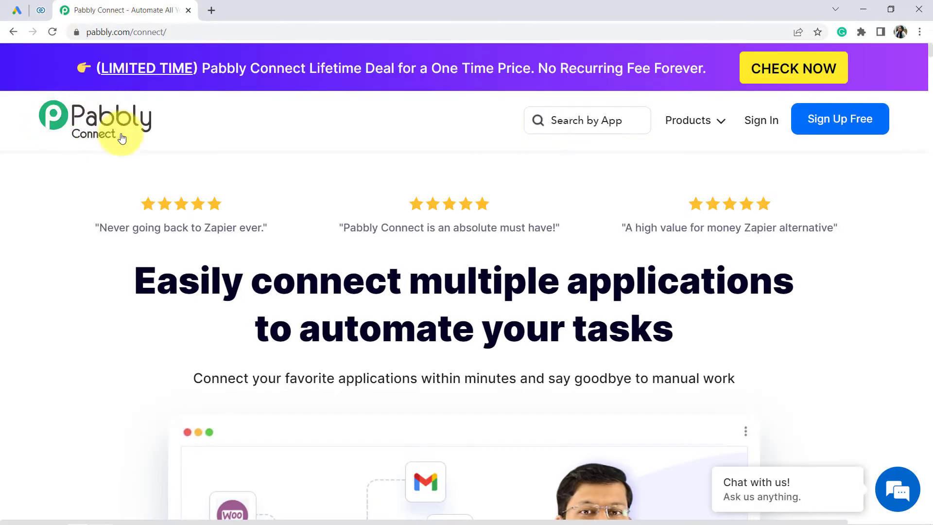
# Step: Sign in from pabbly.com/connect and choose Pabbly Connect on the All Apps page
pyautogui.click(124, 32)
pyautogui.moveTo(124, 32); pyautogui.dragTo(192, 34)
pyautogui.click(189, 32)
pyautogui.moveTo(106, 37); pyautogui.dragTo(224, 42)
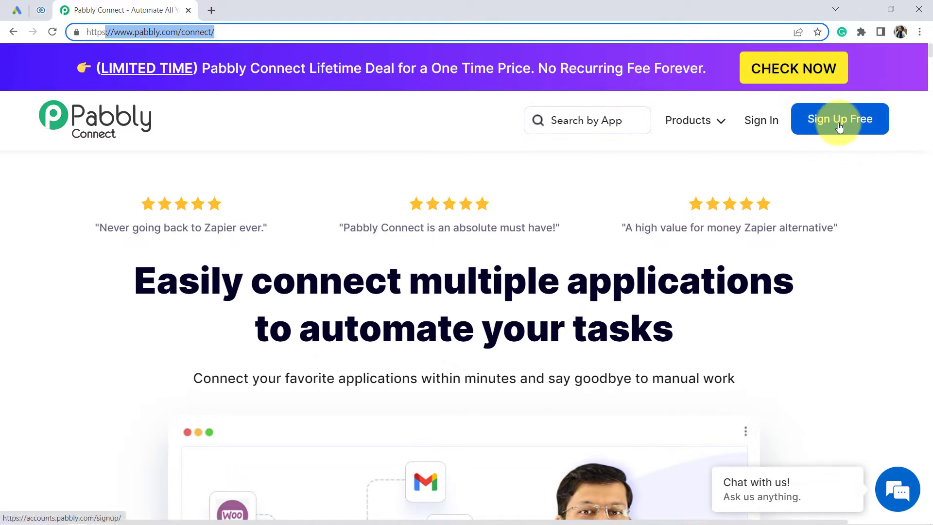
pyautogui.click(760, 128)
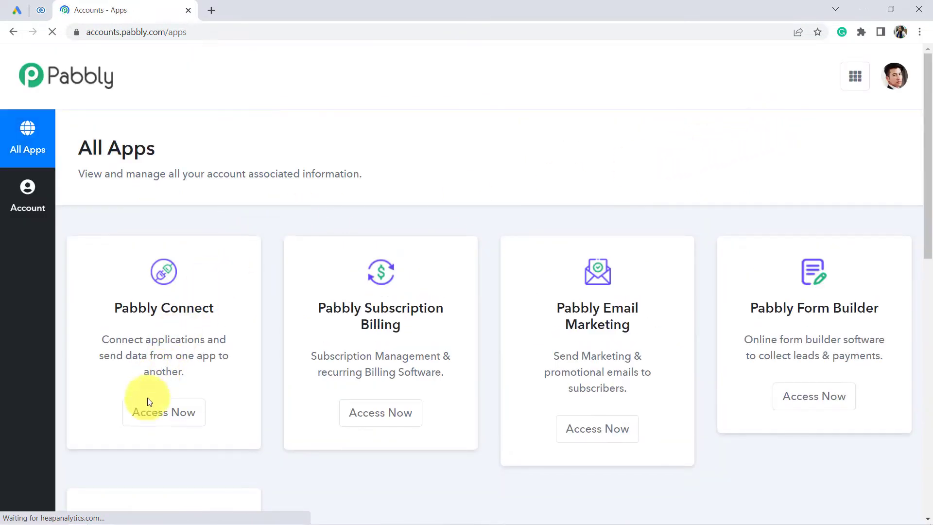
pyautogui.click(145, 418)
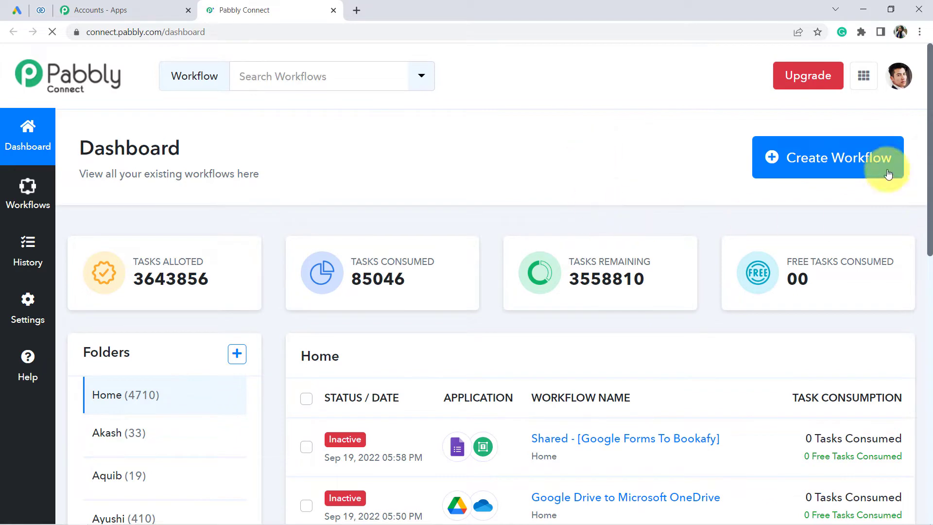
# Step: Create a workflow named 'Sync Google Ads Leads to Zoho CRM in real-time'
pyautogui.click(860, 162)
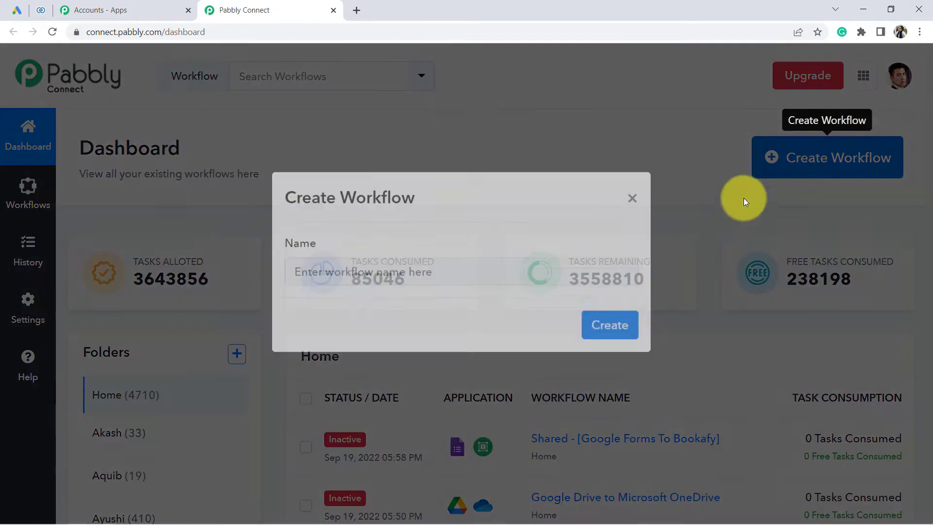
pyautogui.moveTo(297, 223); pyautogui.dragTo(415, 223)
pyautogui.click(368, 299)
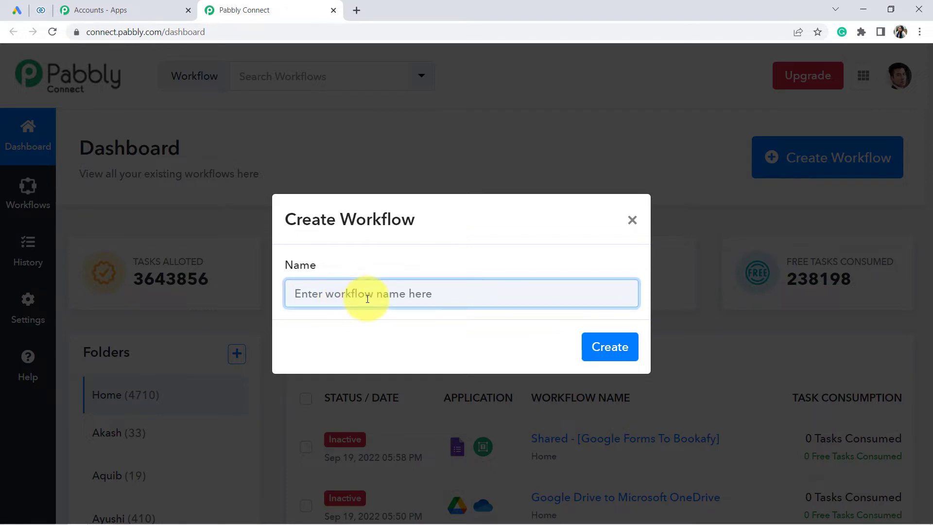
pyautogui.write('Sync Google Ads Leads to Zoho CRM in real-time')
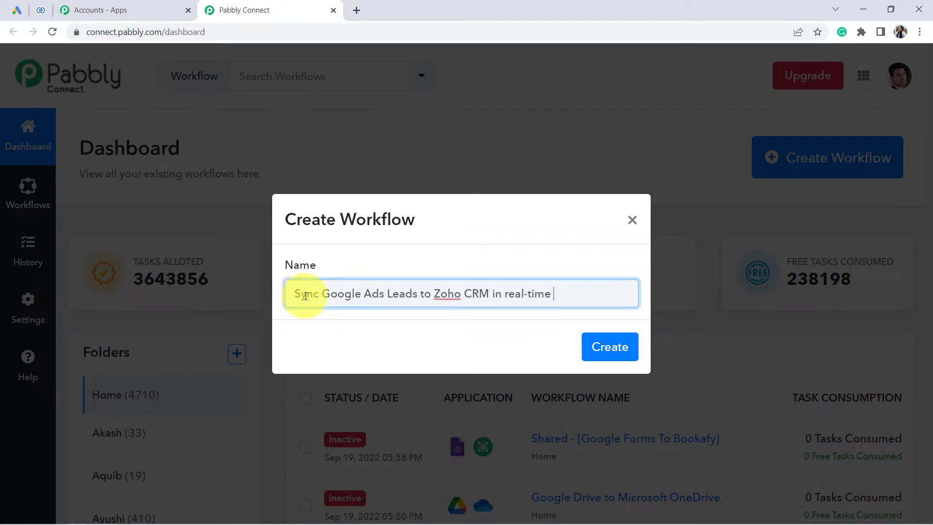
pyautogui.moveTo(302, 298); pyautogui.dragTo(533, 295)
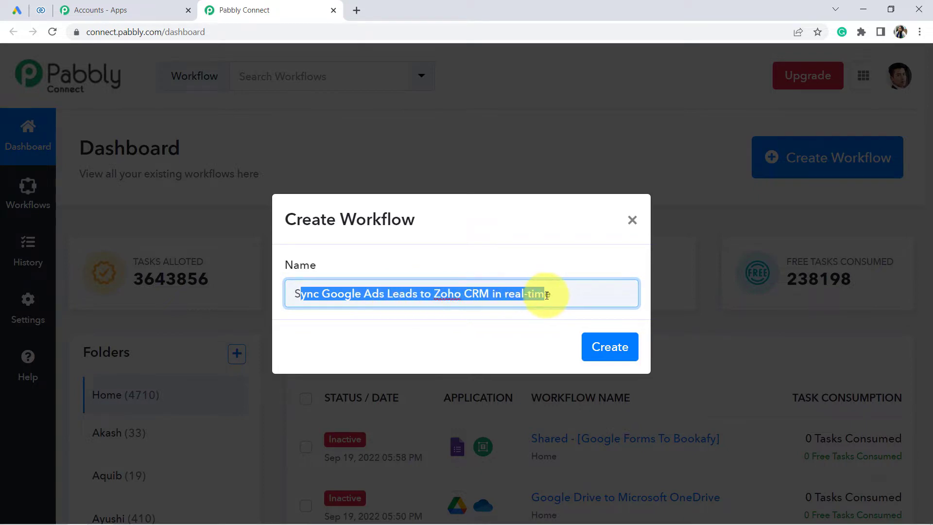
pyautogui.click(541, 294)
pyautogui.click(617, 346)
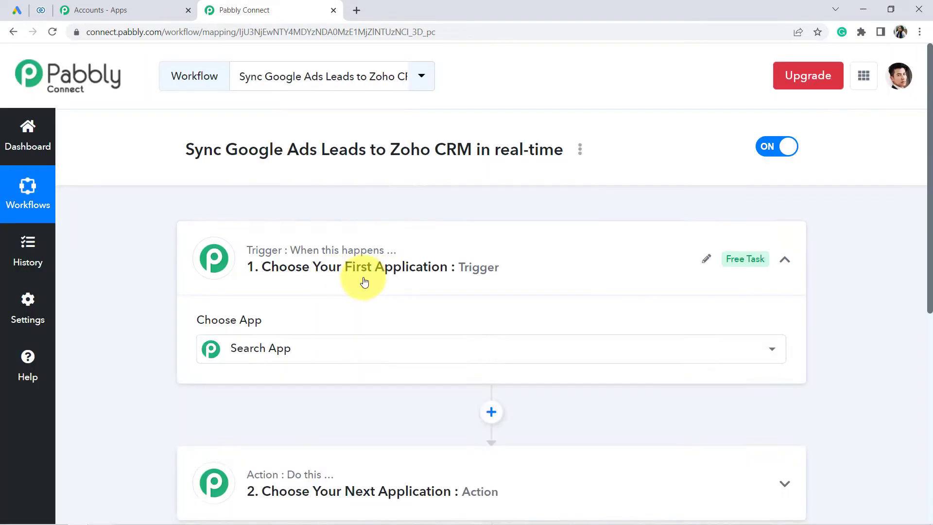
# Step: Search the trigger's app list for 'google ad' to find Google Ads (Pending Approval)
pyautogui.click(334, 275)
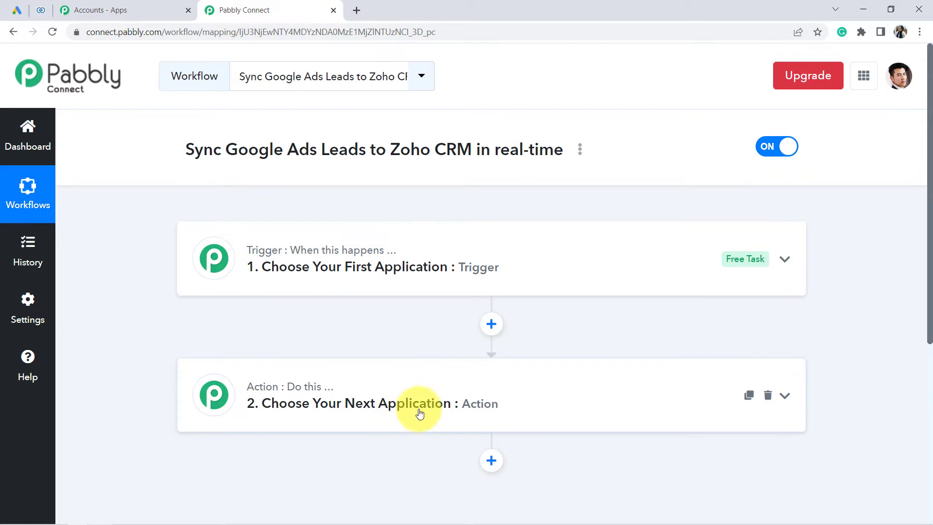
pyautogui.moveTo(187, 151); pyautogui.dragTo(616, 144)
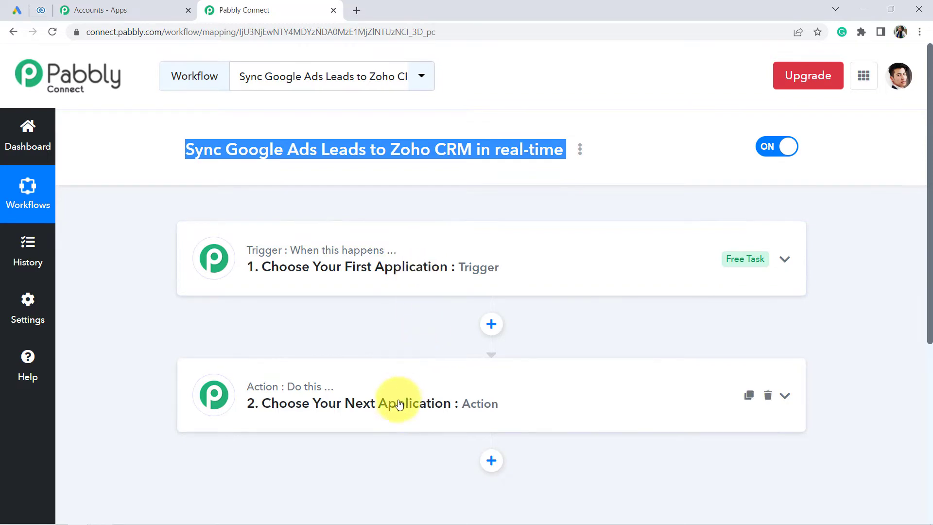
pyautogui.click(411, 265)
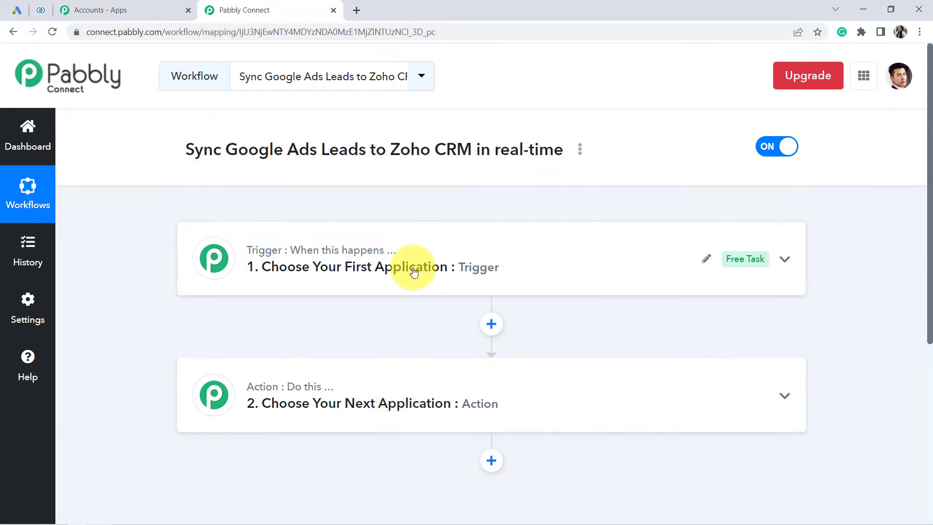
pyautogui.click(218, 168)
pyautogui.write('z')
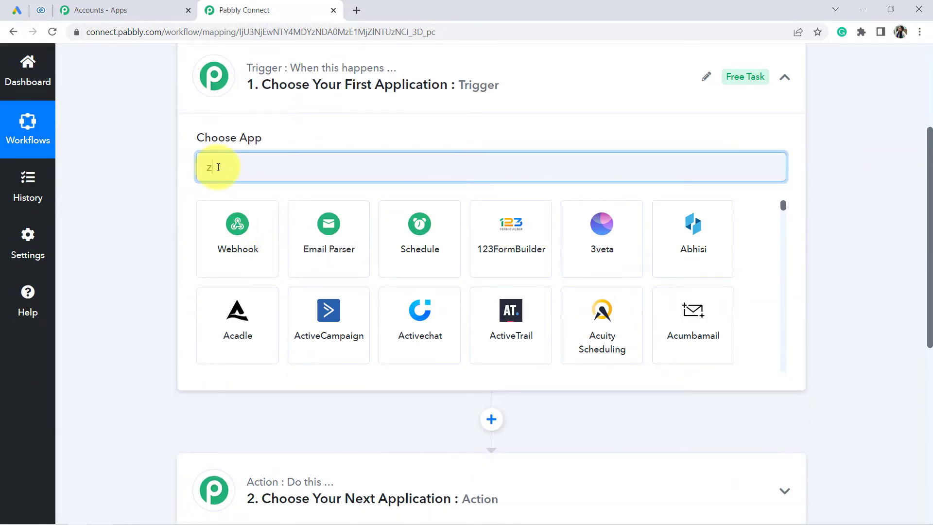
pyautogui.write('oh')
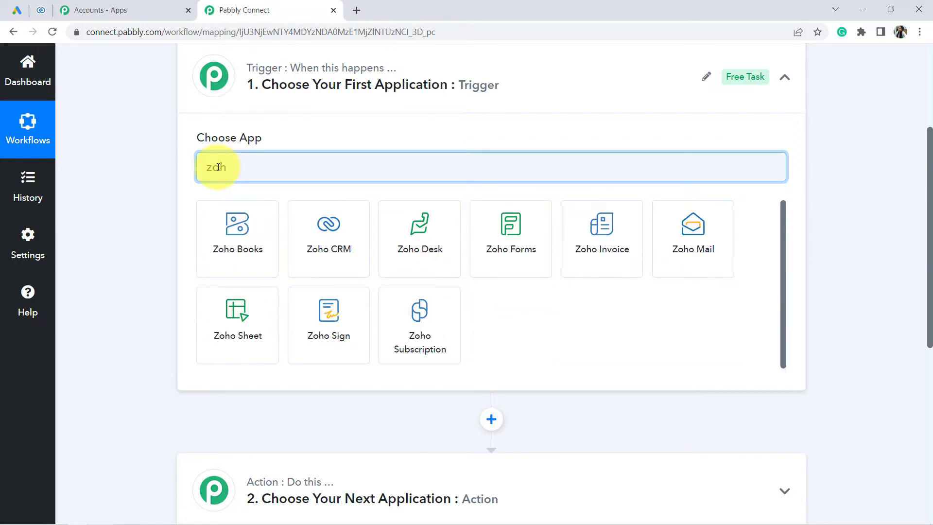
pyautogui.write('google ad')
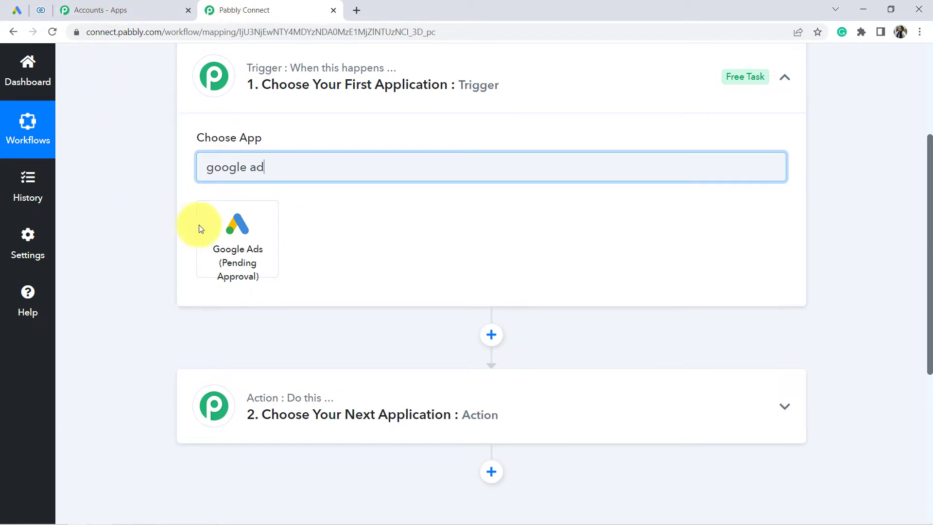
pyautogui.click(234, 238)
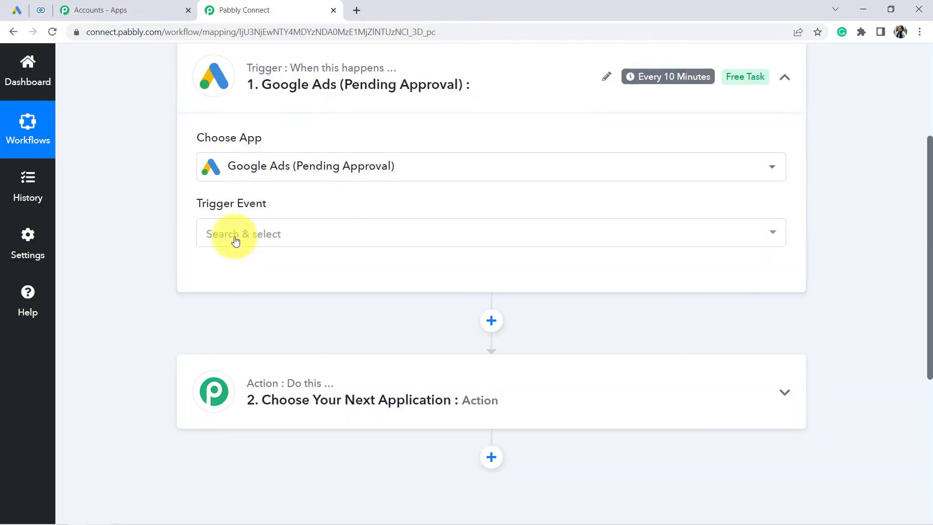
# Step: Set the Google Ads trigger event to New Lead Form Entry, revealing its webhook URL
pyautogui.click(209, 232)
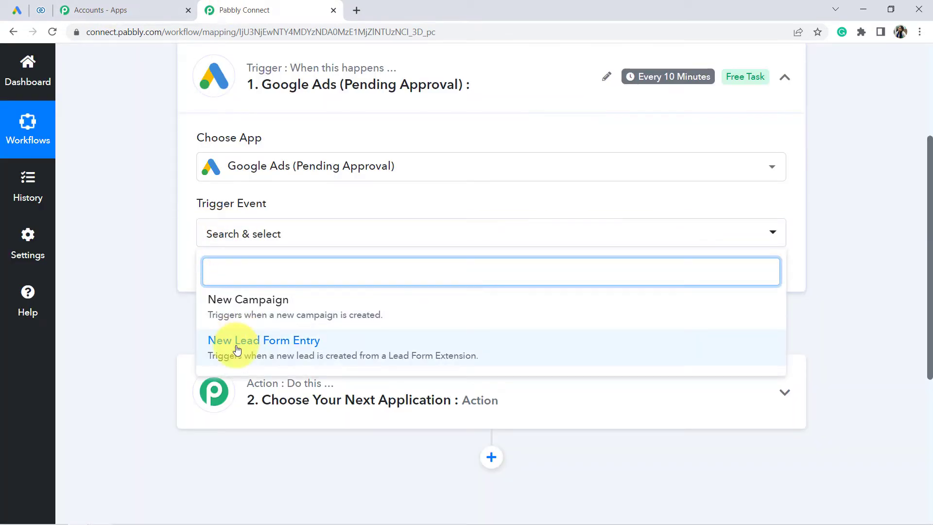
pyautogui.click(238, 345)
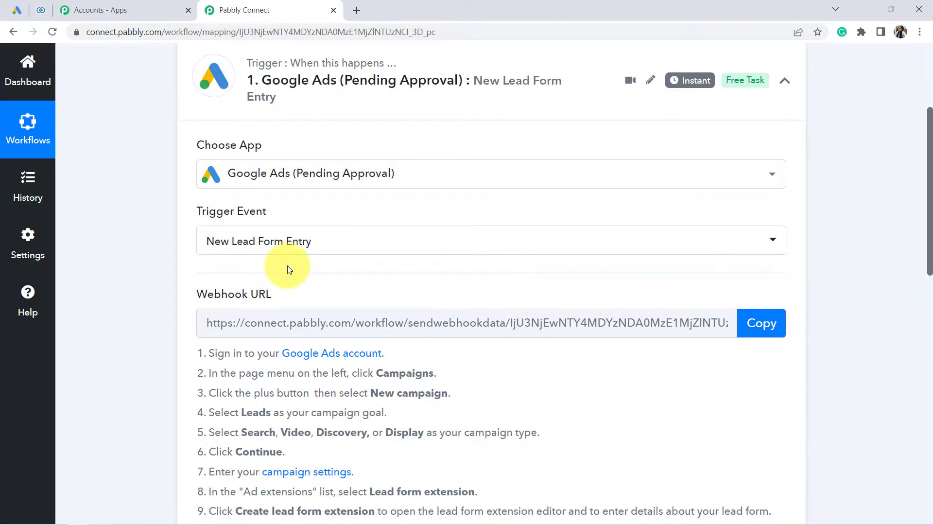
pyautogui.moveTo(199, 294); pyautogui.dragTo(303, 277)
pyautogui.scroll(-5, 302, 278)
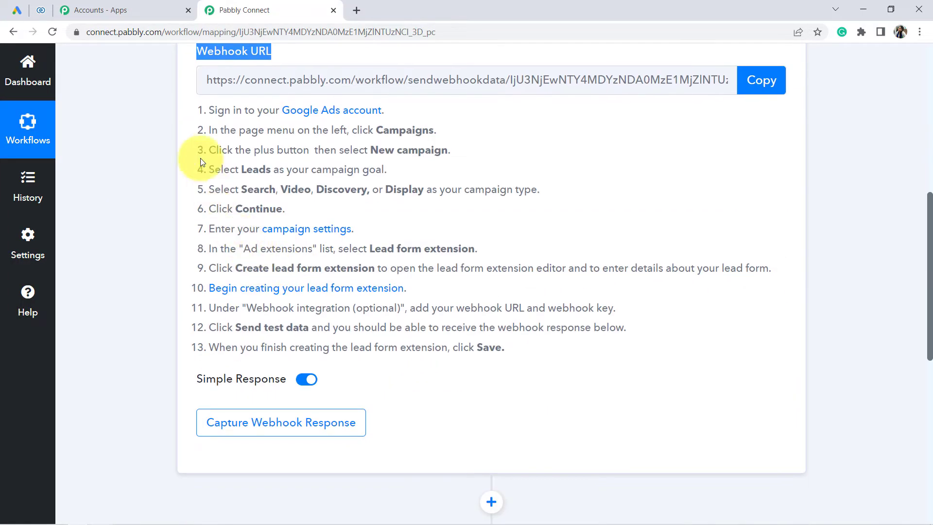
# Step: Review the webhook setup instructions, including the Google Ads sign-in step
pyautogui.moveTo(205, 110); pyautogui.dragTo(384, 372)
pyautogui.scroll(4, 408, 340)
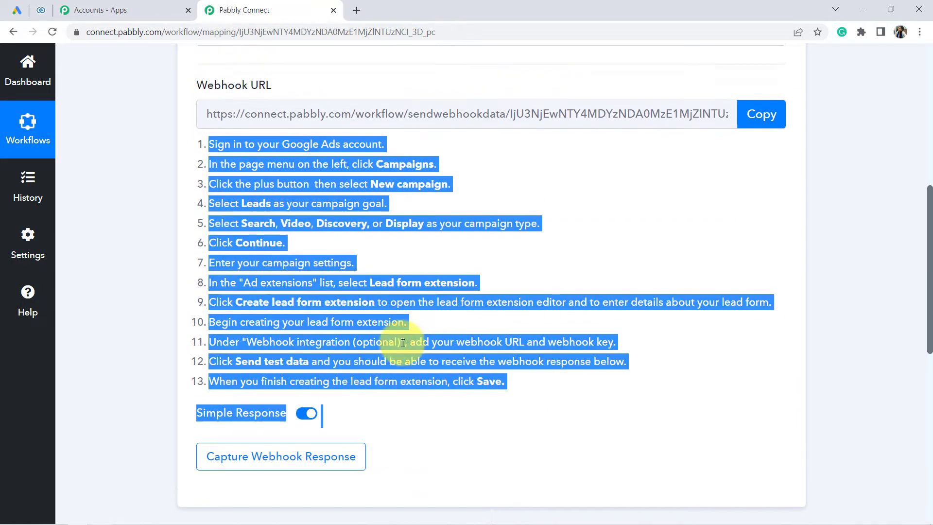
pyautogui.scroll(-1, 419, 311)
pyautogui.click(444, 282)
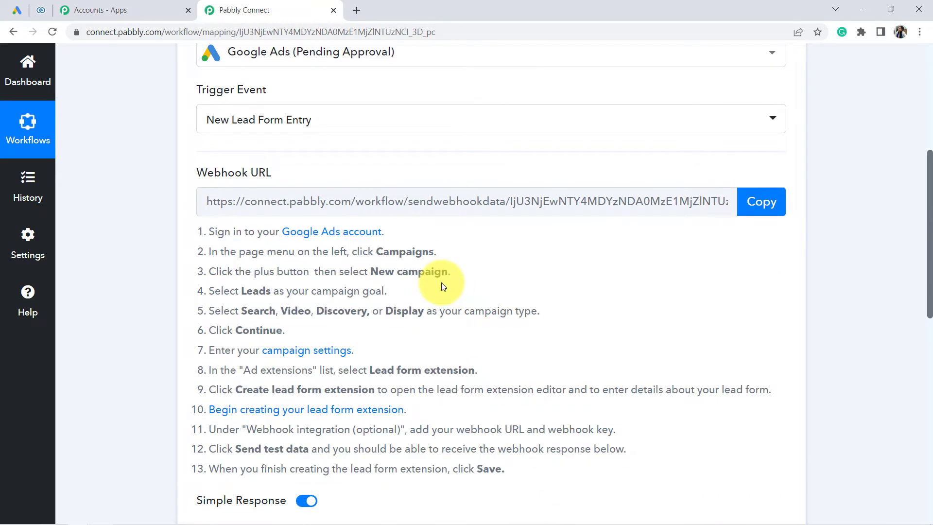
pyautogui.scroll(1, 373, 295)
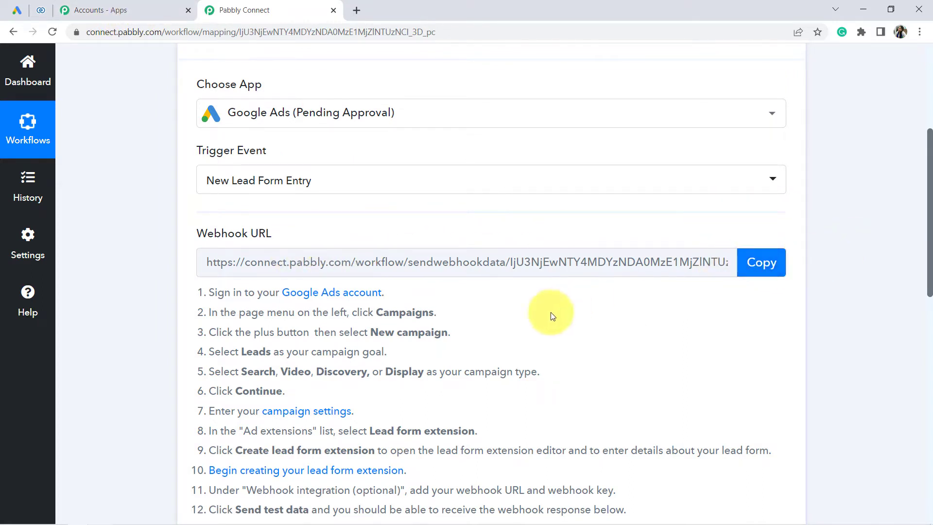
pyautogui.moveTo(215, 293); pyautogui.dragTo(418, 293)
pyautogui.click(342, 326)
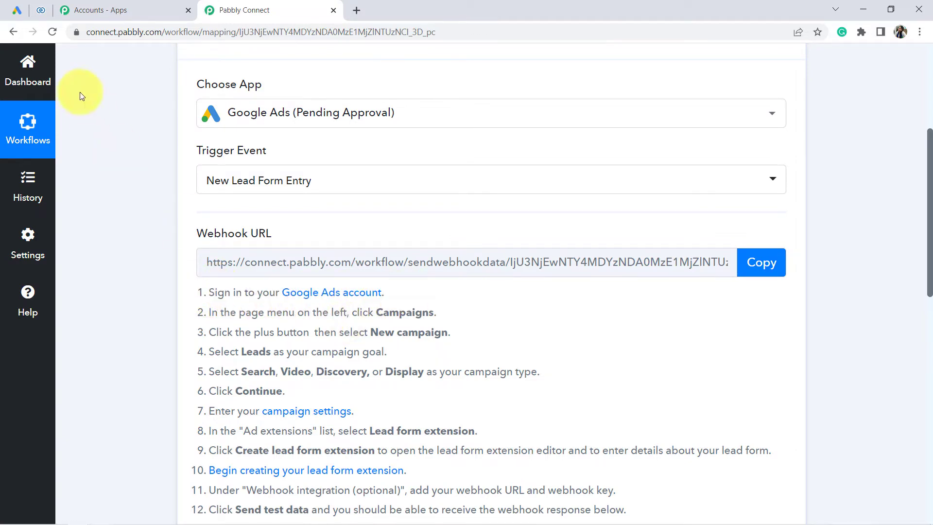
# Step: Add a lead form extension in Google Ads using the existing Travel Booking Form
pyautogui.click(23, 4)
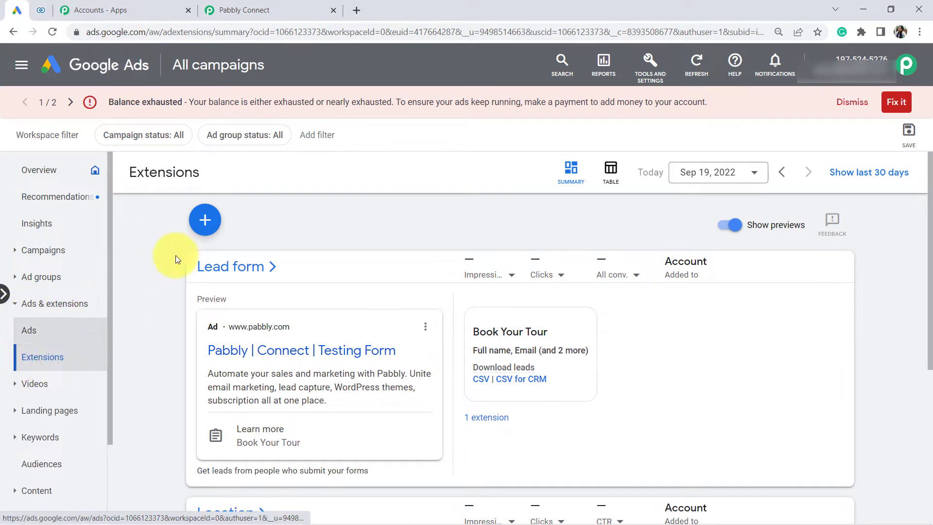
pyautogui.click(205, 221)
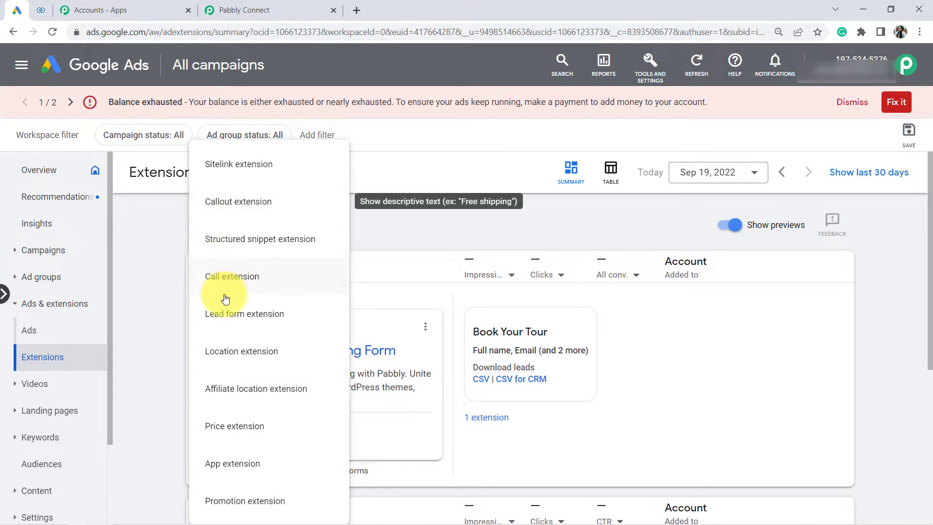
pyautogui.click(234, 324)
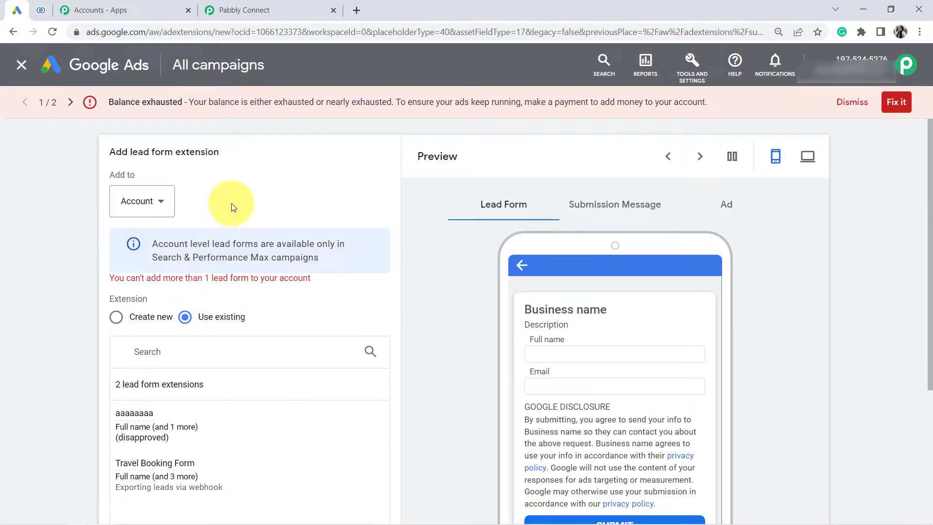
pyautogui.moveTo(130, 278); pyautogui.dragTo(265, 279)
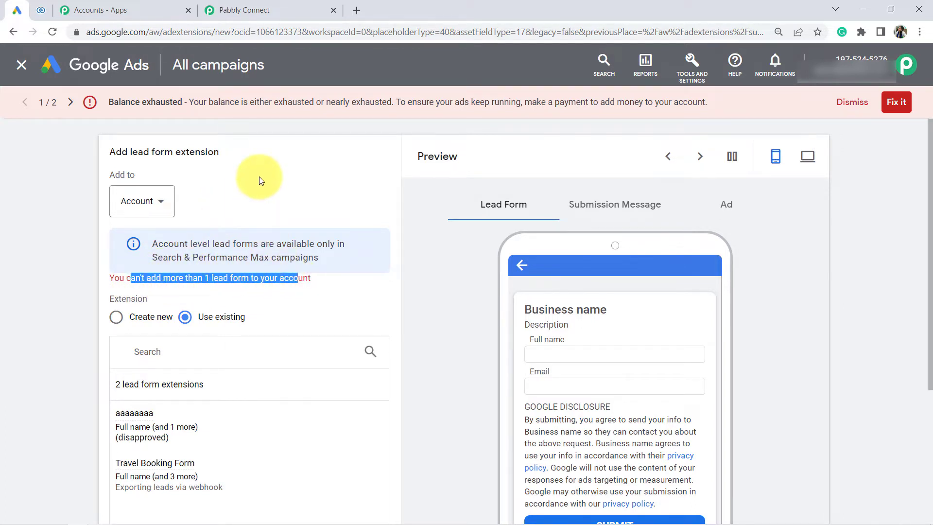
pyautogui.scroll(-2, 259, 180)
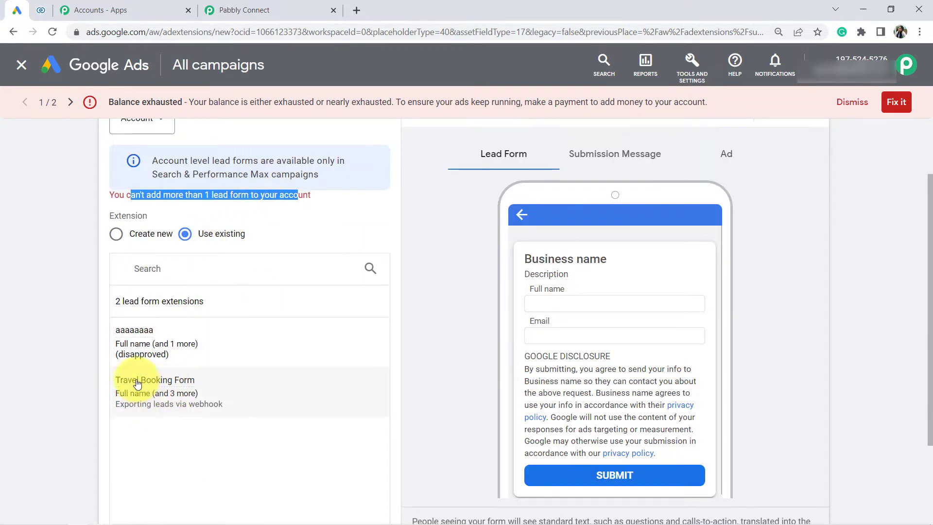
pyautogui.click(154, 393)
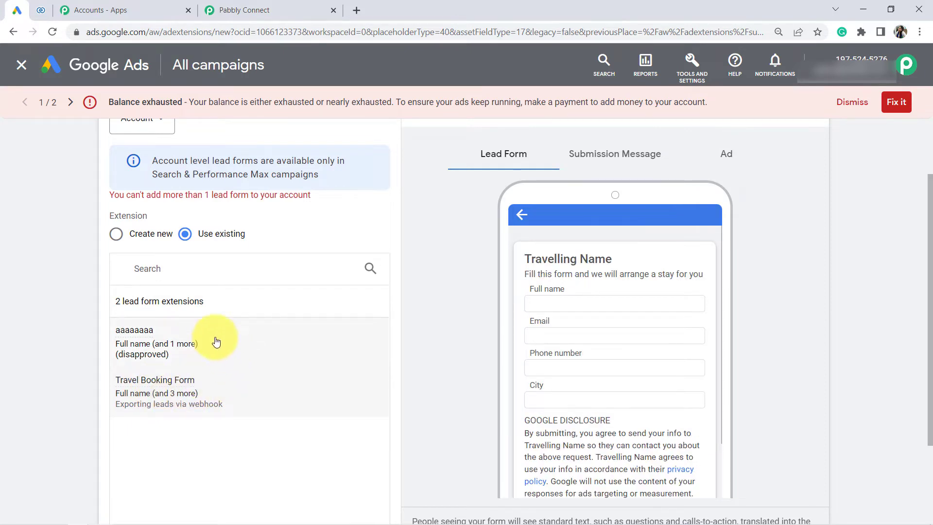
pyautogui.scroll(-3, 214, 338)
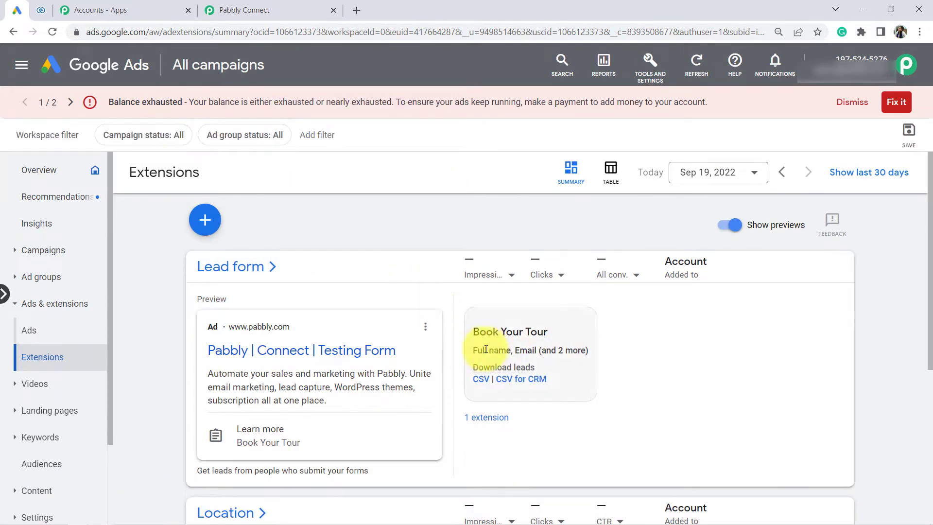
# Step: Edit the lead form and change its business name to 'Travelling Agency'
pyautogui.click(415, 281)
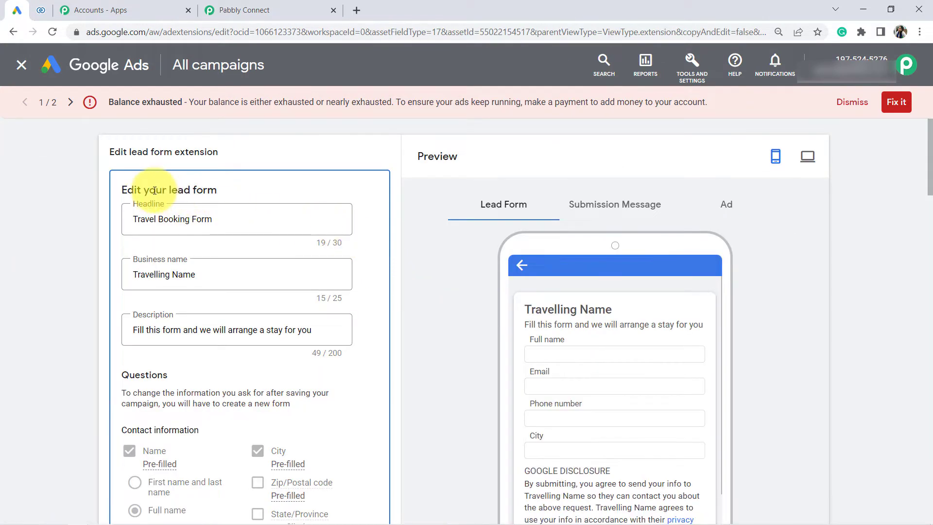
pyautogui.moveTo(146, 221); pyautogui.dragTo(201, 221)
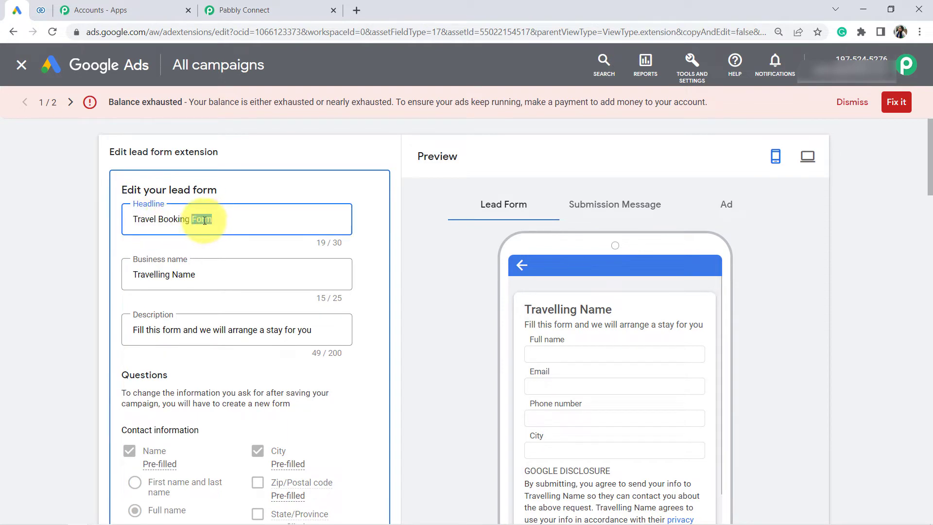
pyautogui.scroll(-2, 211, 222)
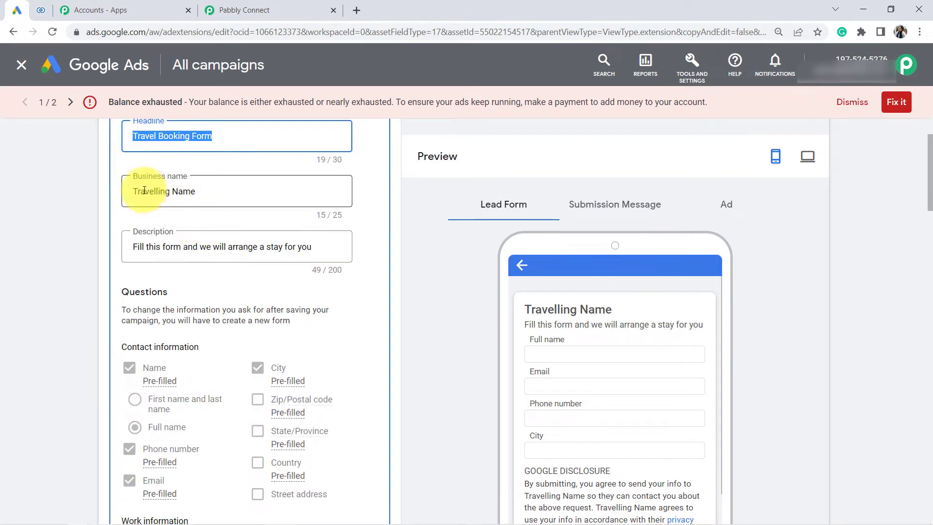
pyautogui.moveTo(145, 191); pyautogui.dragTo(225, 195)
pyautogui.click(218, 195)
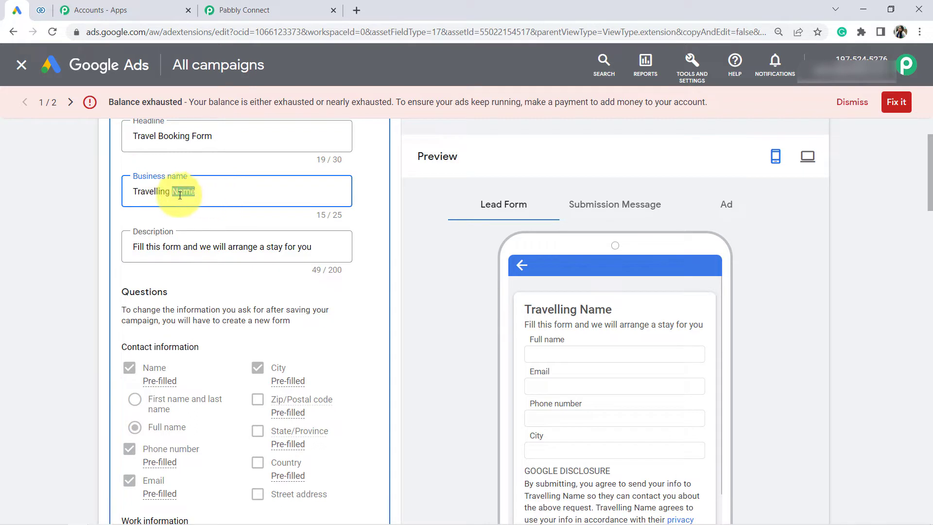
pyautogui.write('Agency')
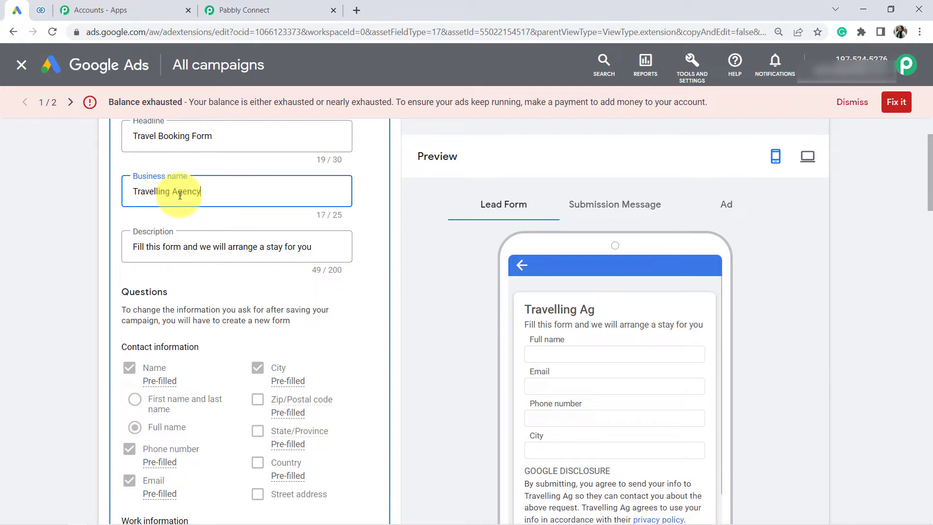
pyautogui.moveTo(139, 247); pyautogui.dragTo(302, 248)
pyautogui.scroll(-2, 342, 308)
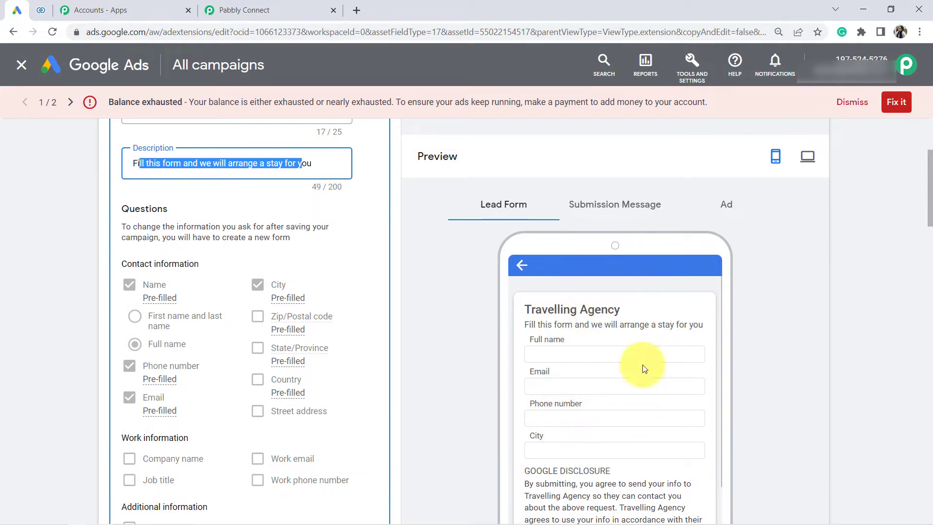
# Step: Scroll the lead form editor down to the webhook section with its URL and key
pyautogui.scroll(-2, 323, 307)
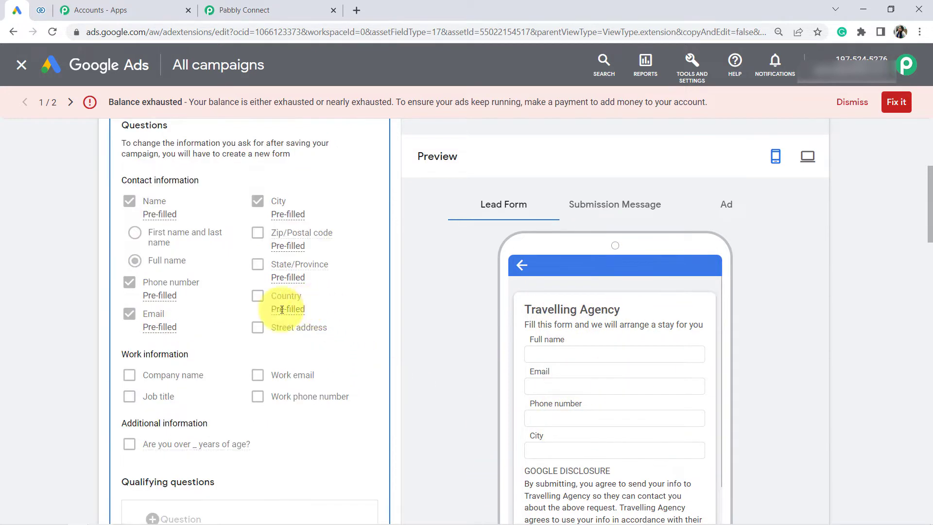
pyautogui.scroll(-2, 258, 317)
pyautogui.scroll(-5, 258, 317)
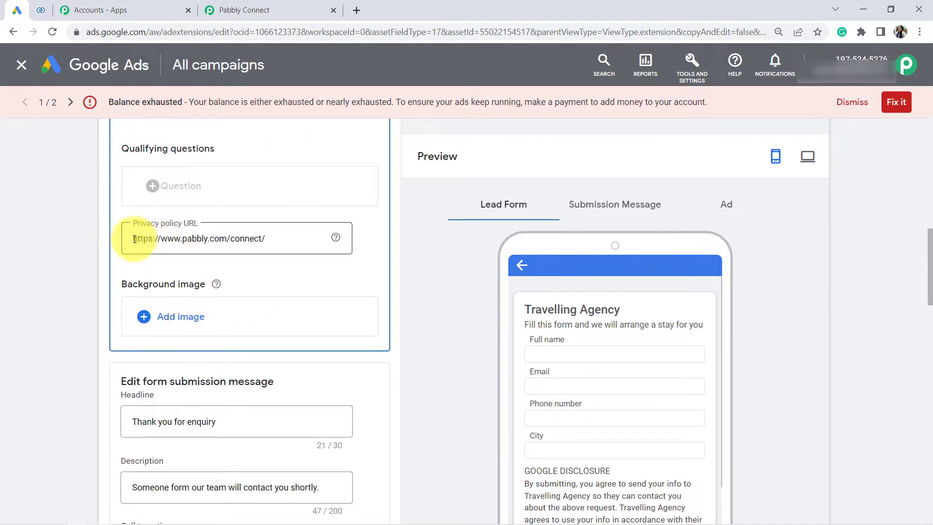
pyautogui.moveTo(133, 239); pyautogui.dragTo(261, 238)
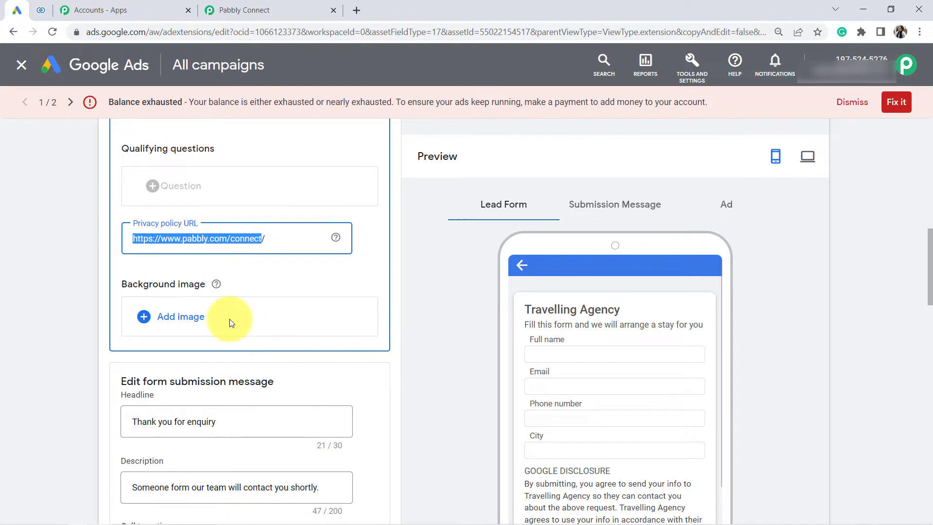
pyautogui.scroll(-2, 235, 316)
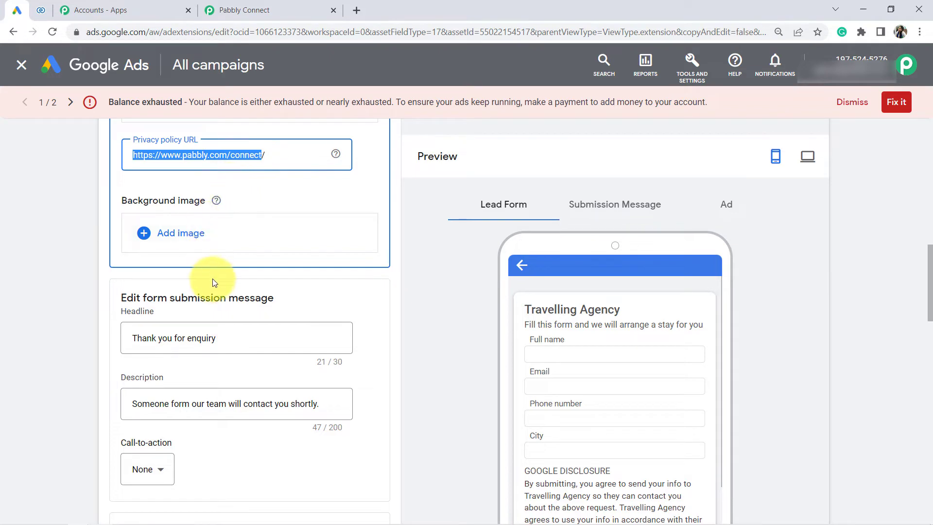
pyautogui.scroll(3, 212, 280)
pyautogui.scroll(5, 213, 279)
pyautogui.scroll(-7, 212, 289)
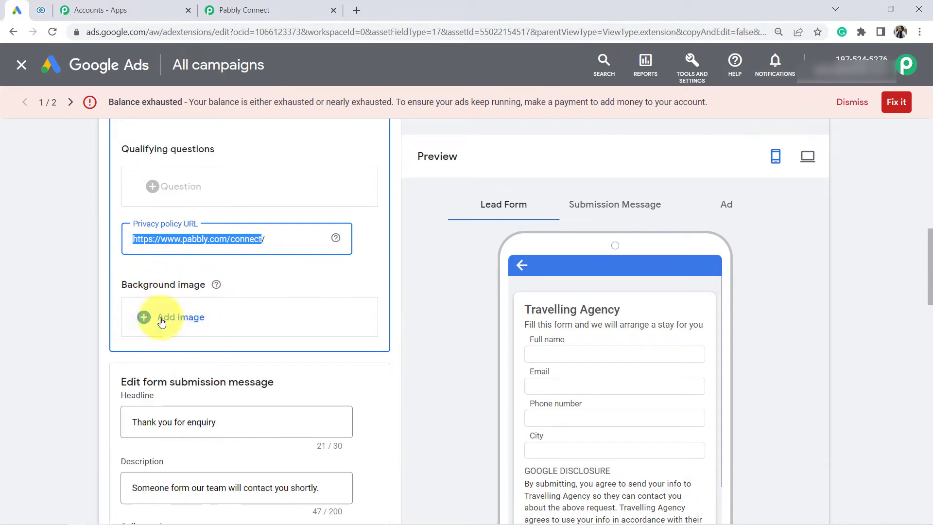
pyautogui.scroll(2, 180, 319)
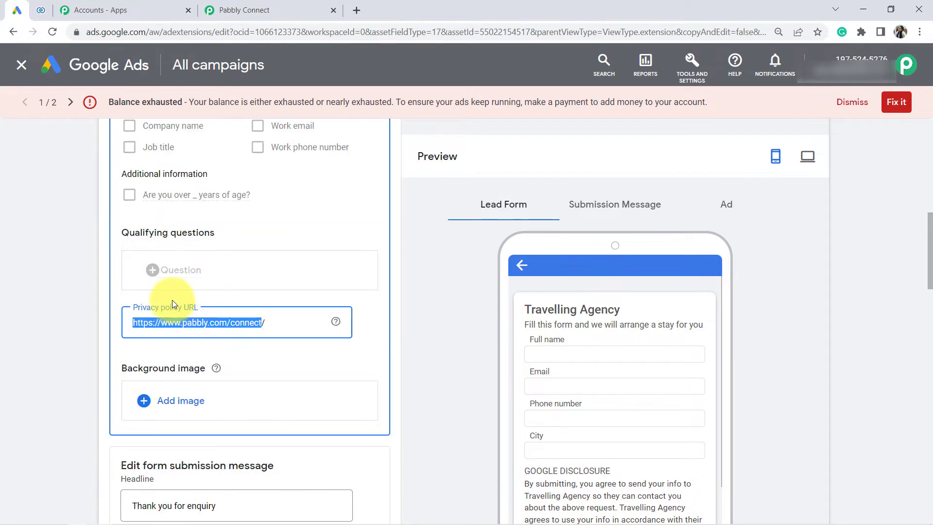
pyautogui.scroll(-4, 218, 265)
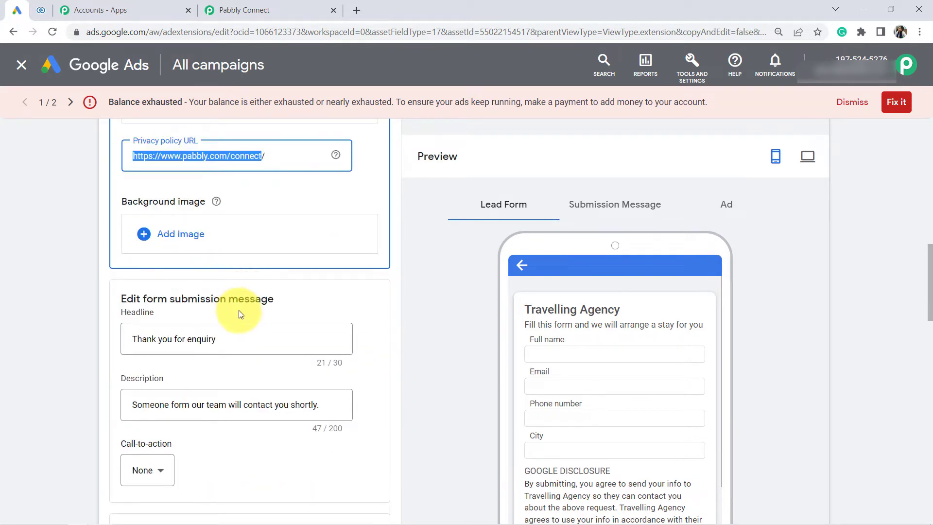
pyautogui.scroll(-2, 238, 314)
pyautogui.scroll(-6, 239, 314)
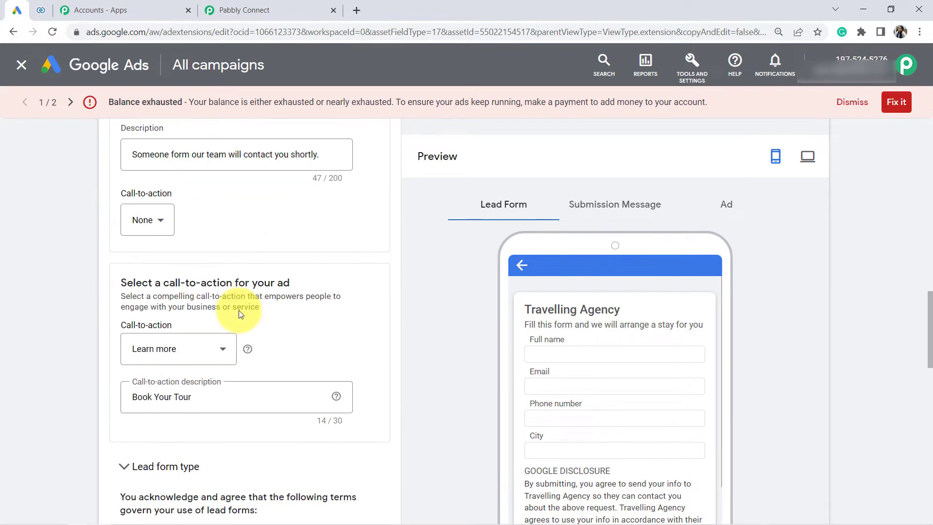
pyautogui.scroll(-2, 240, 310)
pyautogui.scroll(-10, 240, 306)
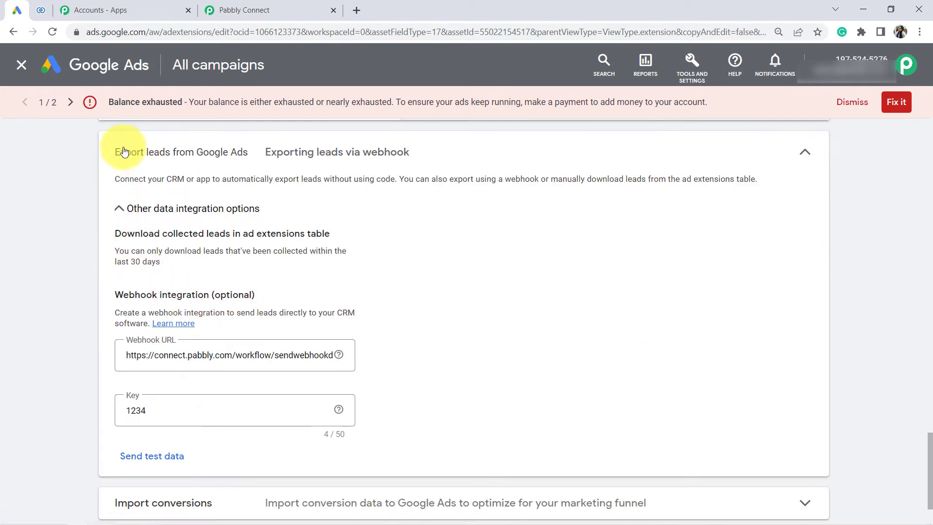
# Step: Collapse the other data integration options, review the webhook export note, and return to Pabbly Connect
pyautogui.click(122, 212)
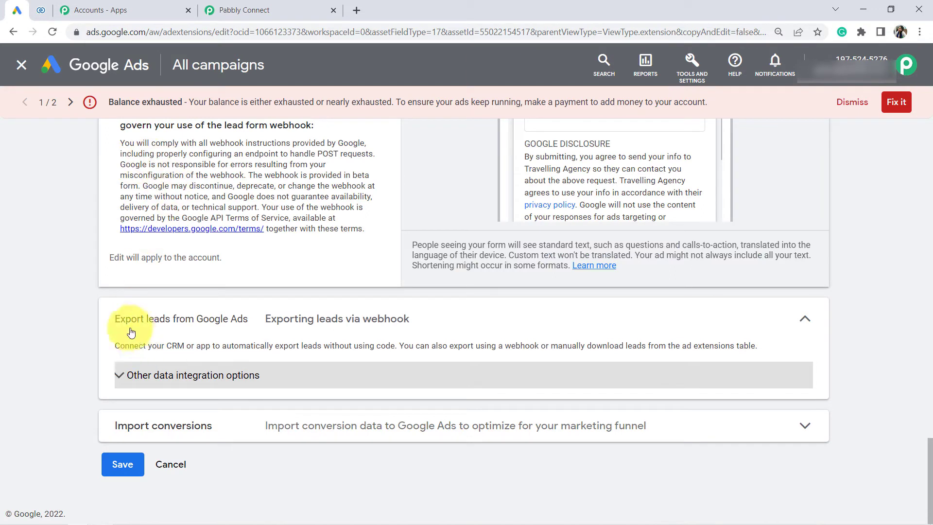
pyautogui.click(211, 326)
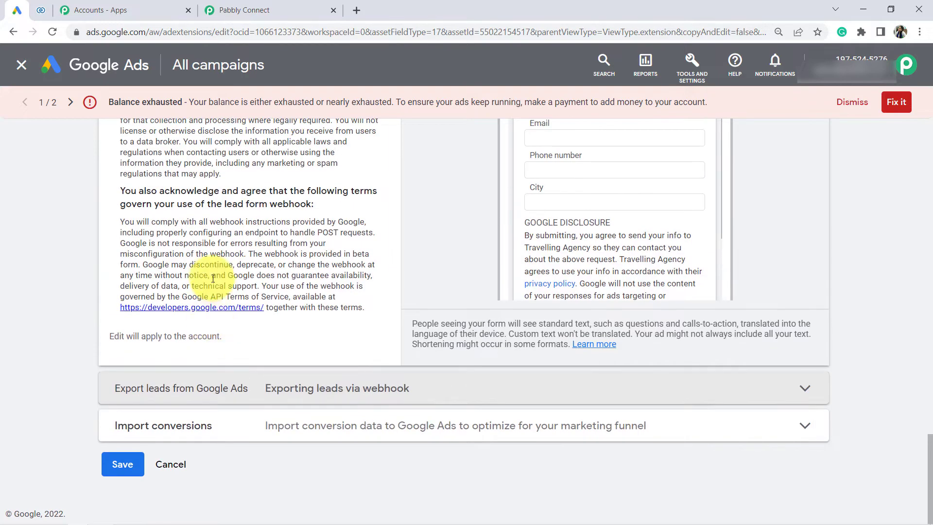
pyautogui.click(181, 393)
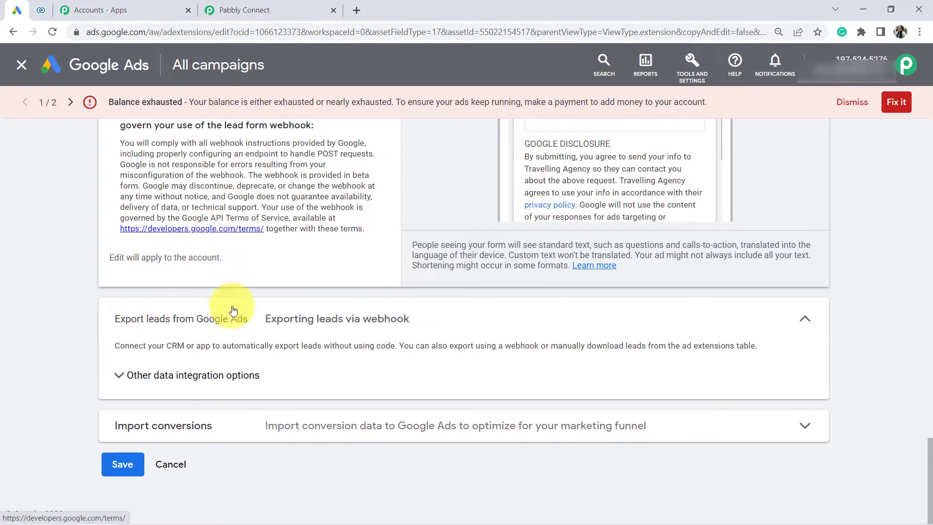
pyautogui.moveTo(409, 348); pyautogui.dragTo(720, 347)
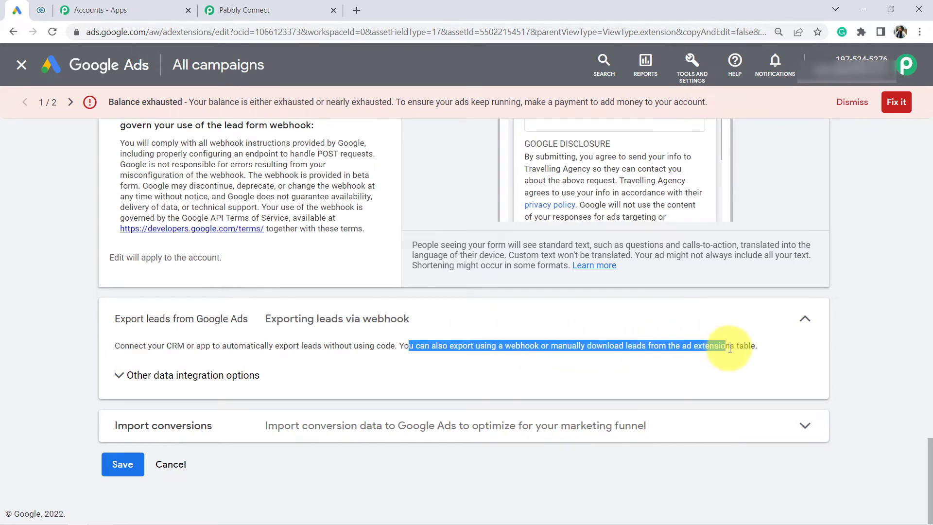
pyautogui.click(755, 362)
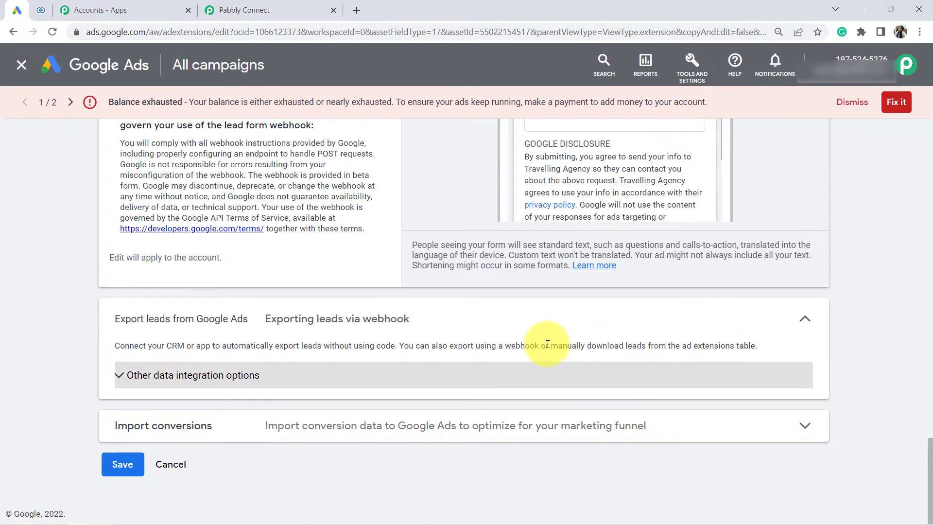
pyautogui.moveTo(487, 346); pyautogui.dragTo(546, 349)
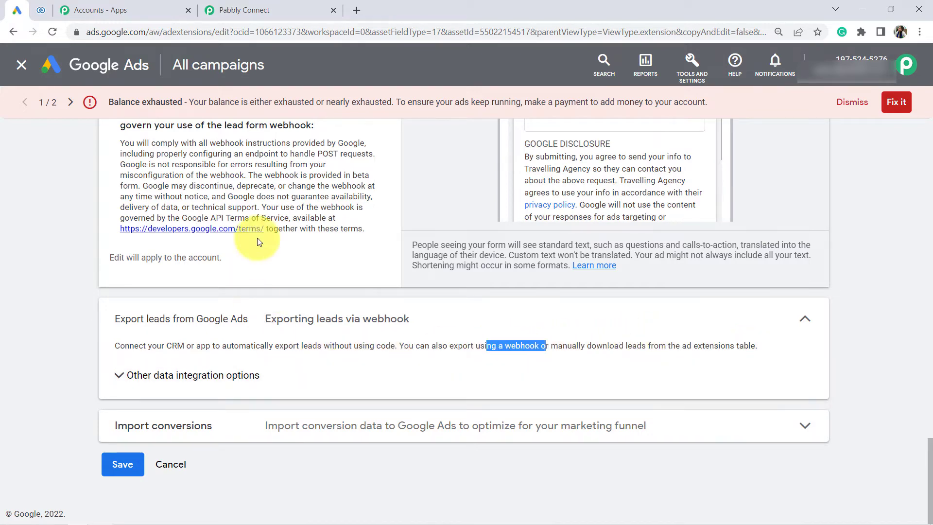
pyautogui.click(245, 10)
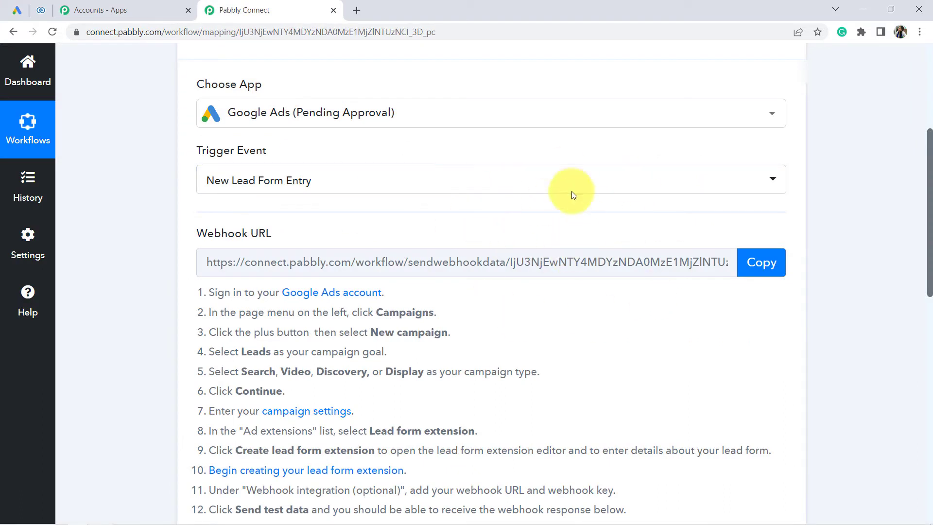
# Step: Replace the lead form's Webhook URL with the copied Pabbly Connect webhook URL
pyautogui.click(762, 262)
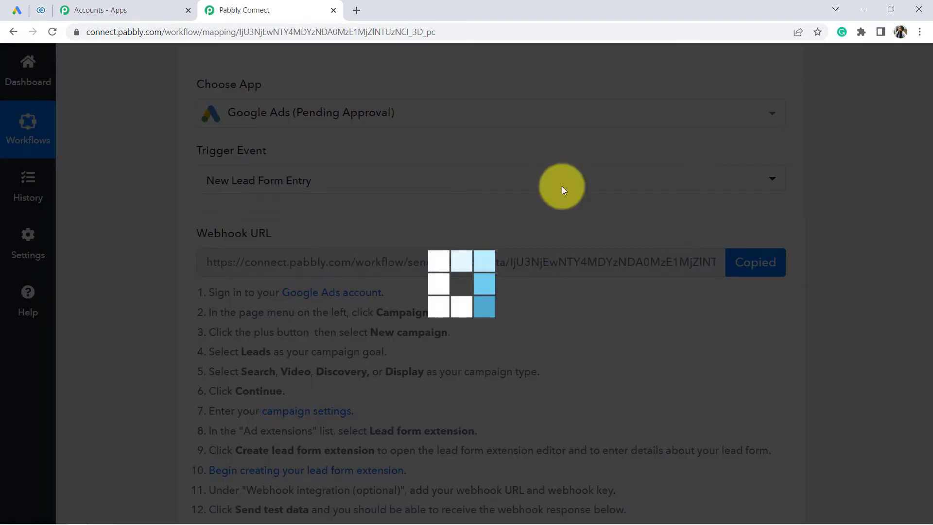
pyautogui.click(16, 10)
pyautogui.click(174, 377)
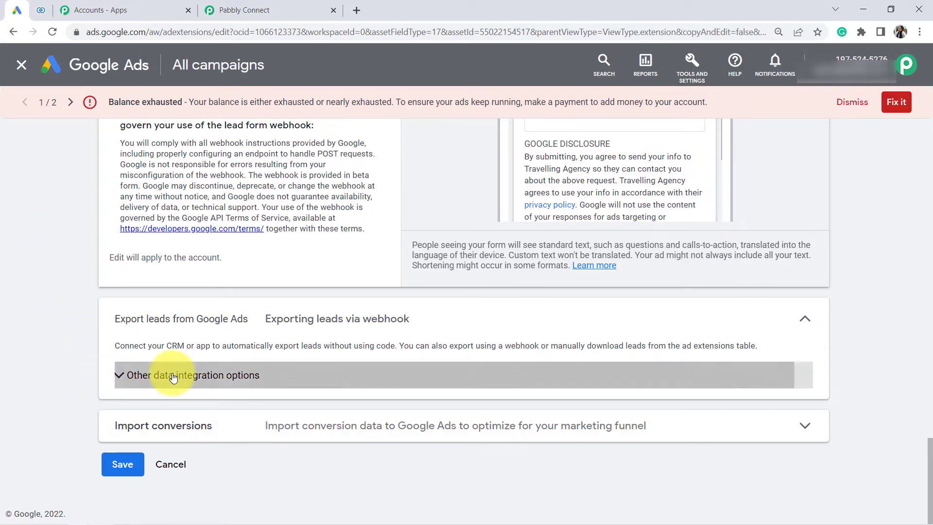
pyautogui.scroll(-3, 166, 321)
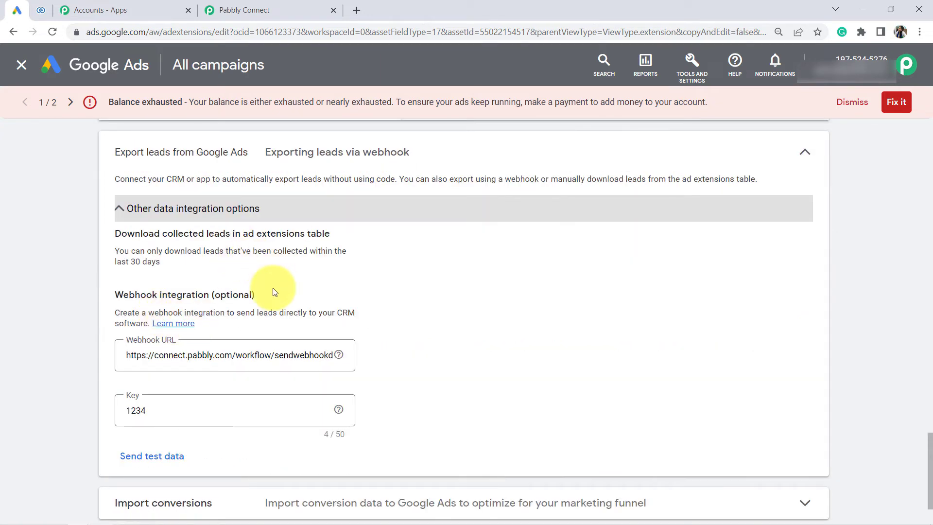
pyautogui.click(244, 348)
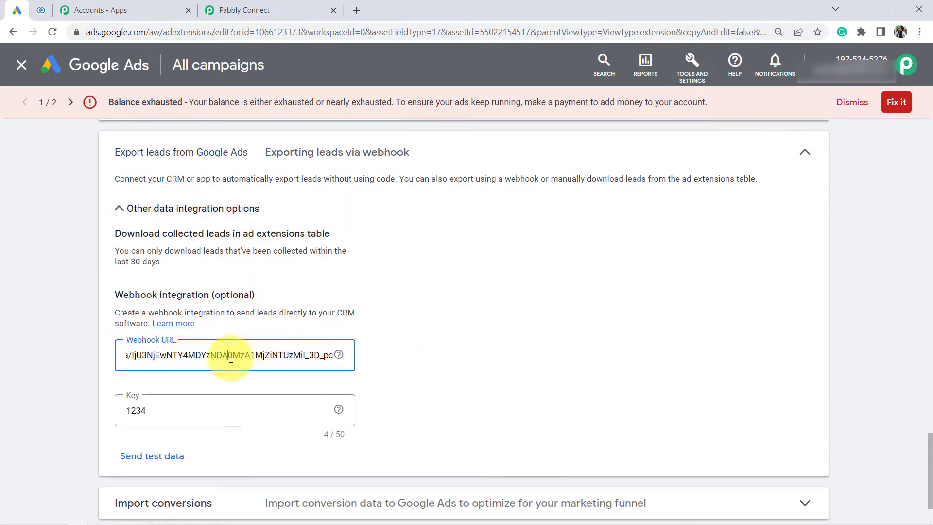
pyautogui.hotkey('ctrl', 'a')
pyautogui.press('BackSpace')
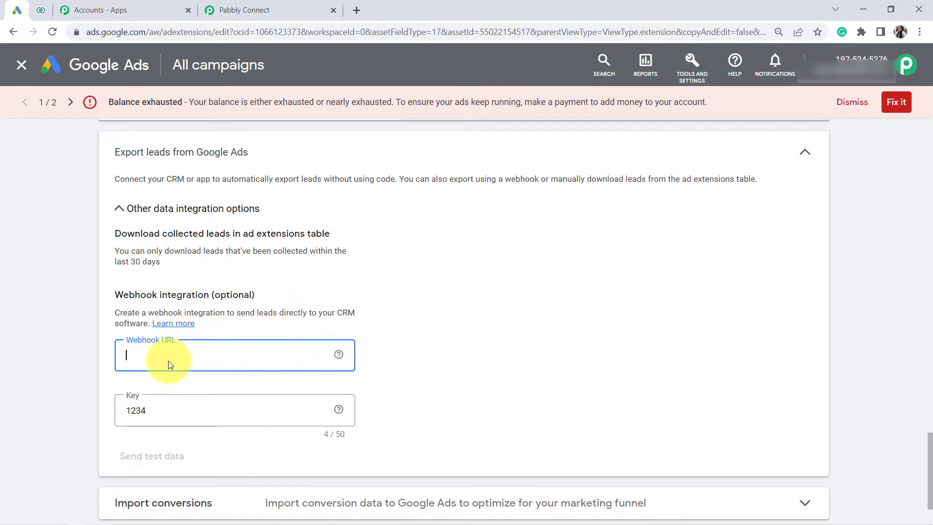
pyautogui.hotkey('ctrl', 'v')
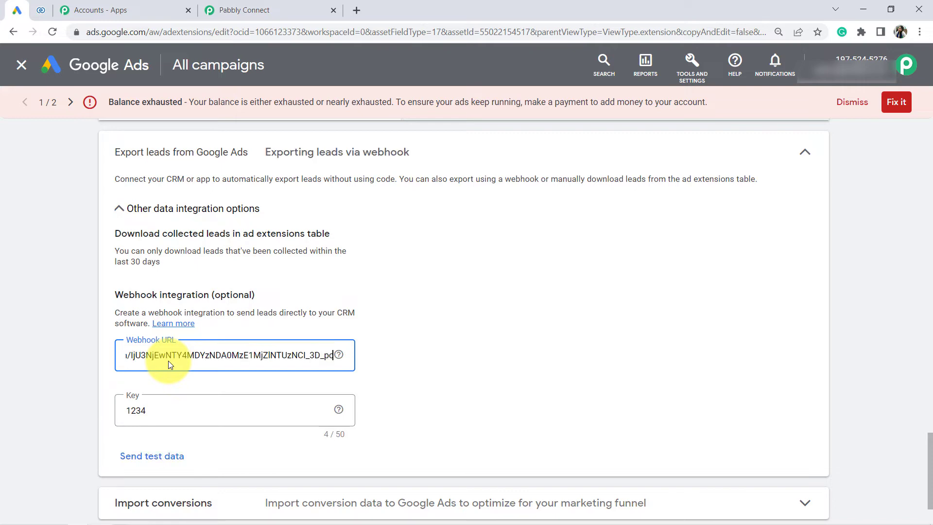
pyautogui.moveTo(282, 355); pyautogui.dragTo(135, 356)
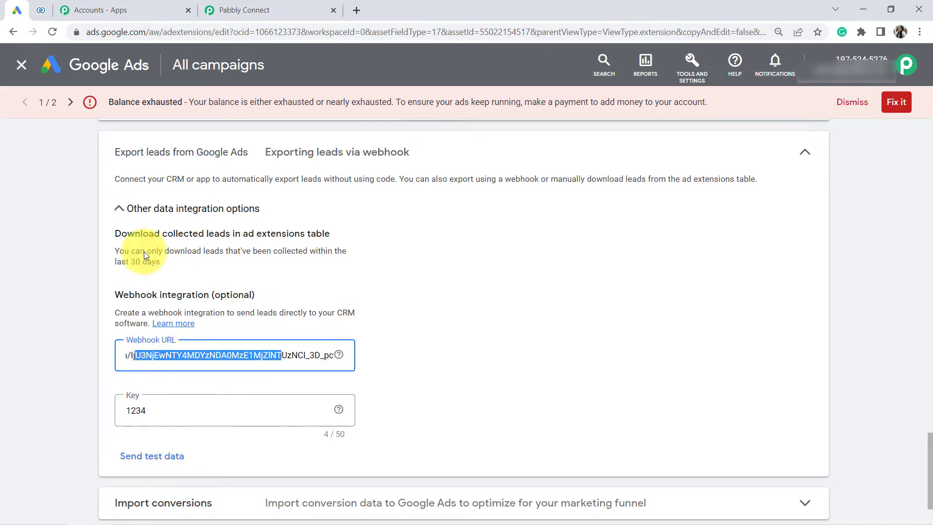
pyautogui.click(281, 9)
pyautogui.click(22, 10)
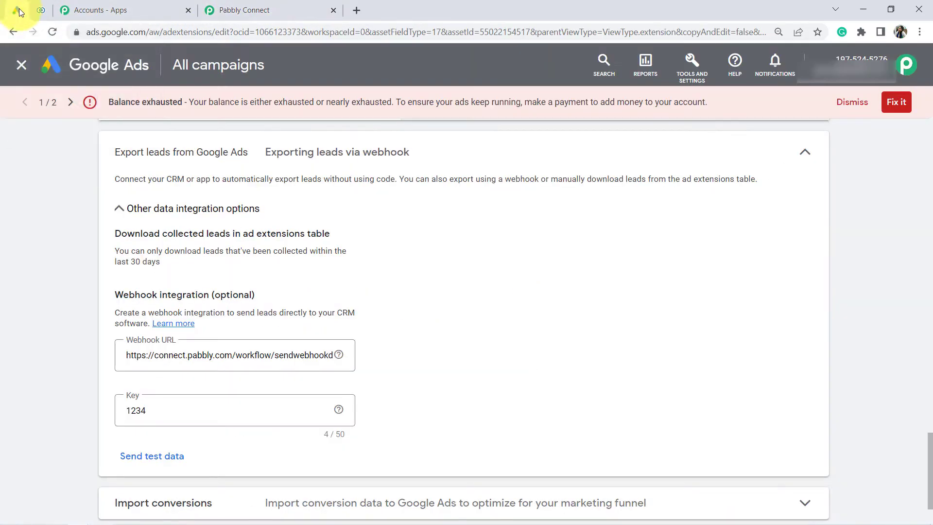
pyautogui.moveTo(137, 356); pyautogui.dragTo(265, 374)
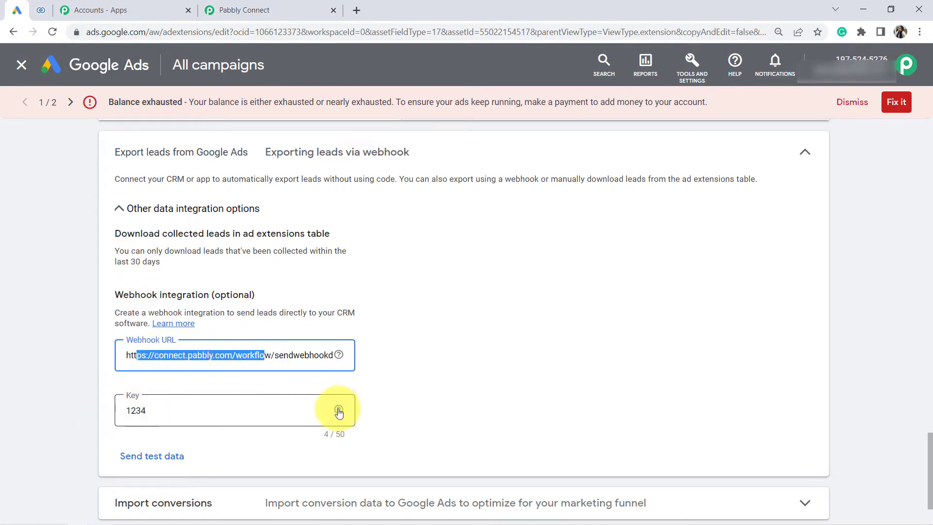
pyautogui.moveTo(188, 411); pyautogui.dragTo(115, 415)
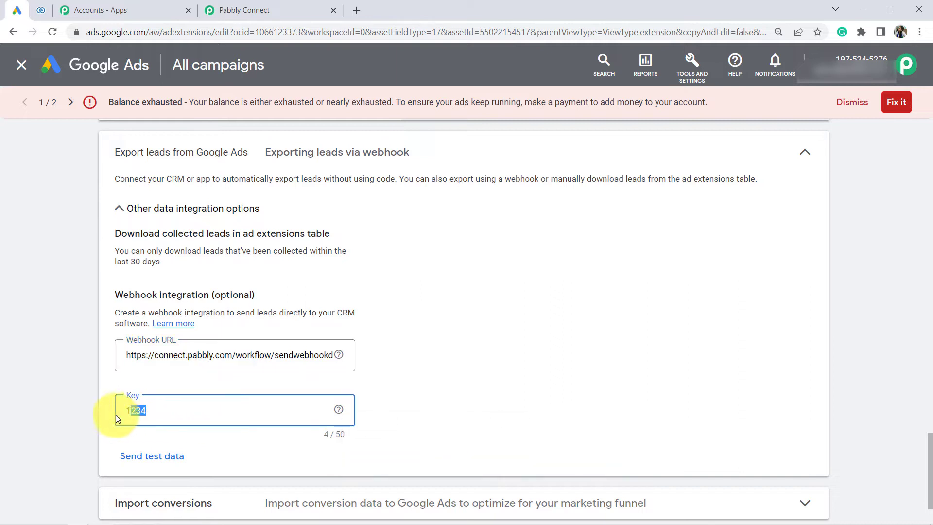
pyautogui.scroll(-2, 11, 307)
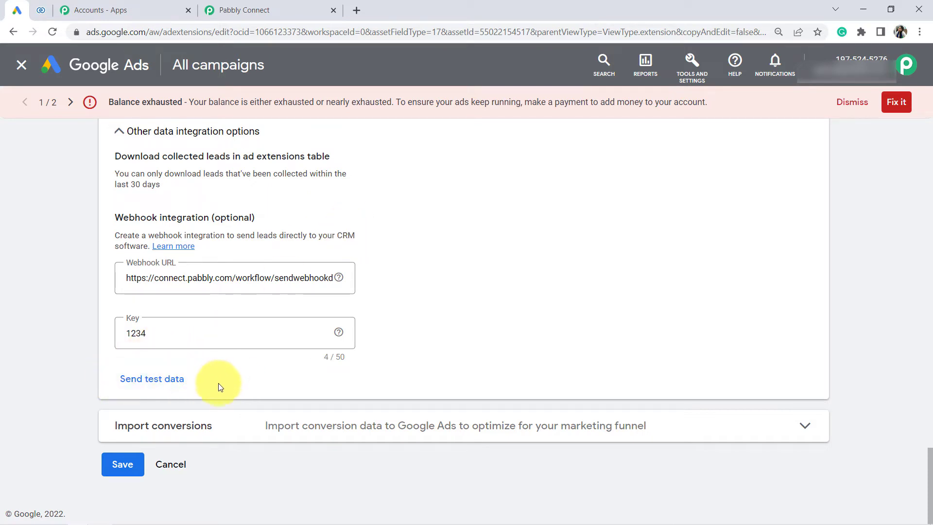
pyautogui.click(239, 3)
pyautogui.scroll(-10, 322, 355)
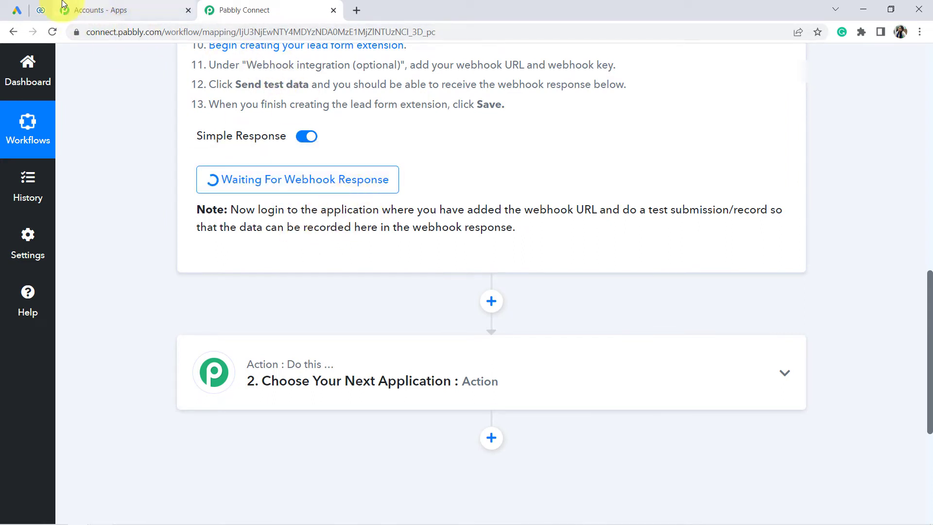
pyautogui.click(16, 11)
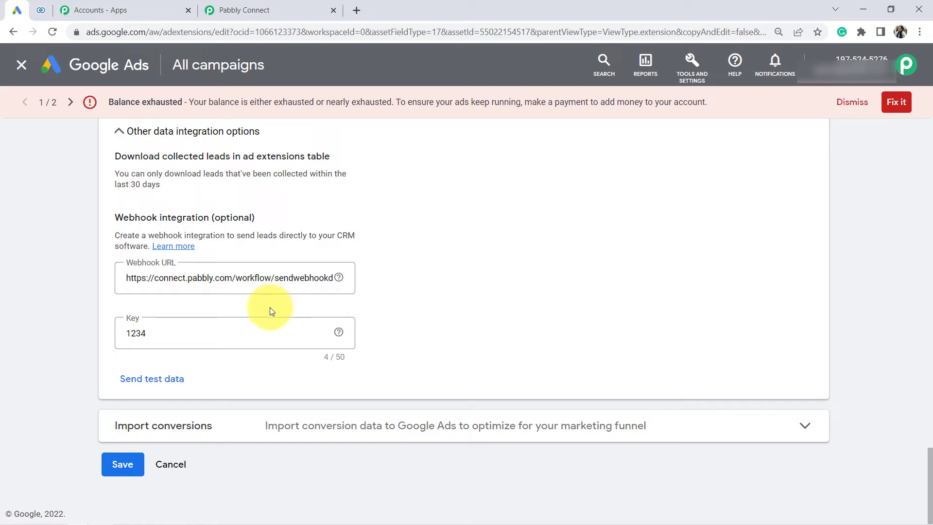
# Step: Send a Google Ads test lead to the webhook, confirm 'Test data sent.', and go back to Pabbly Connect
pyautogui.click(150, 379)
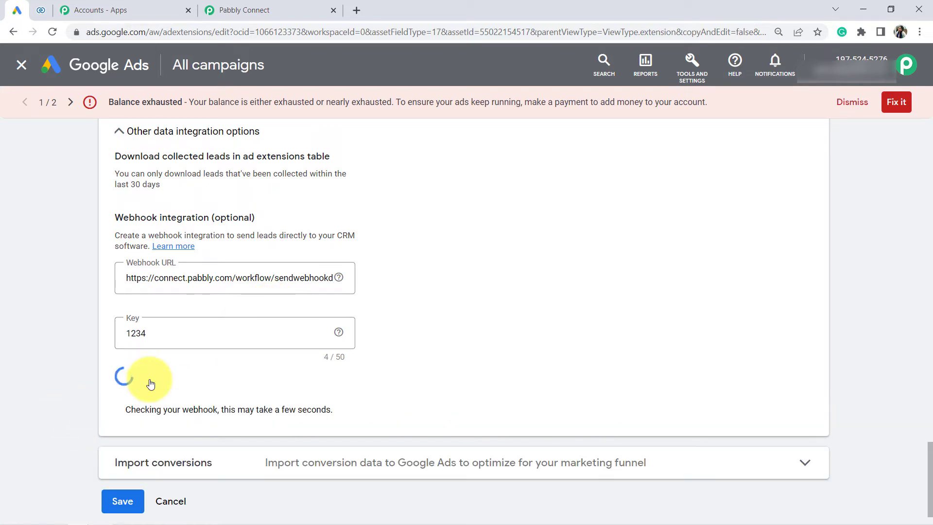
pyautogui.scroll(-2, 131, 388)
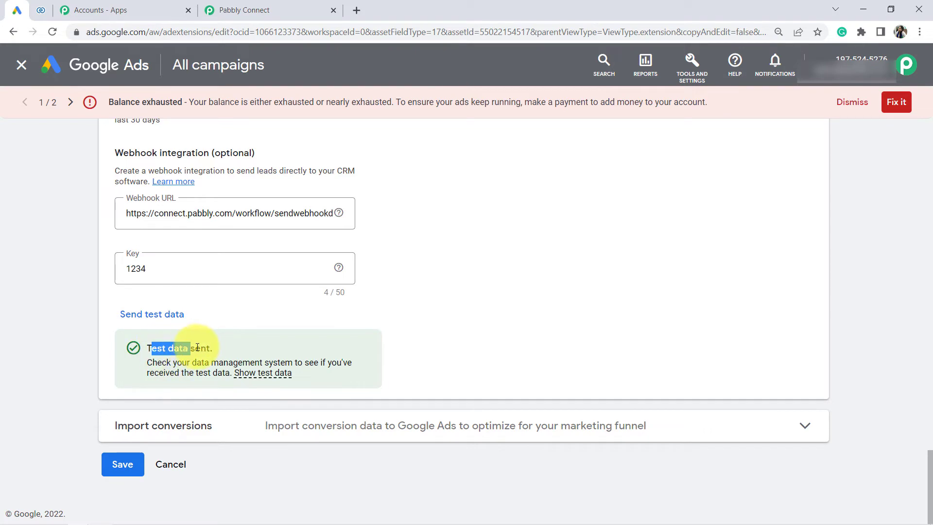
pyautogui.moveTo(212, 347); pyautogui.dragTo(215, 348)
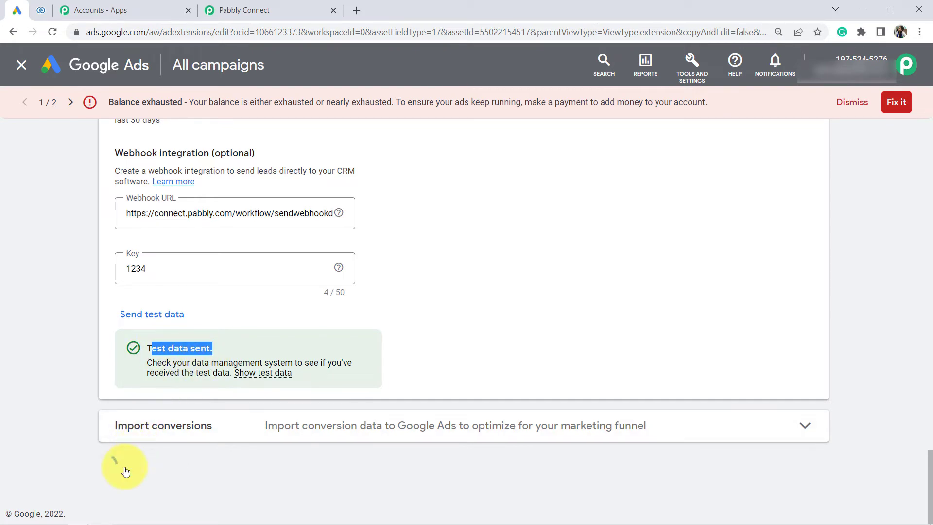
pyautogui.click(257, 12)
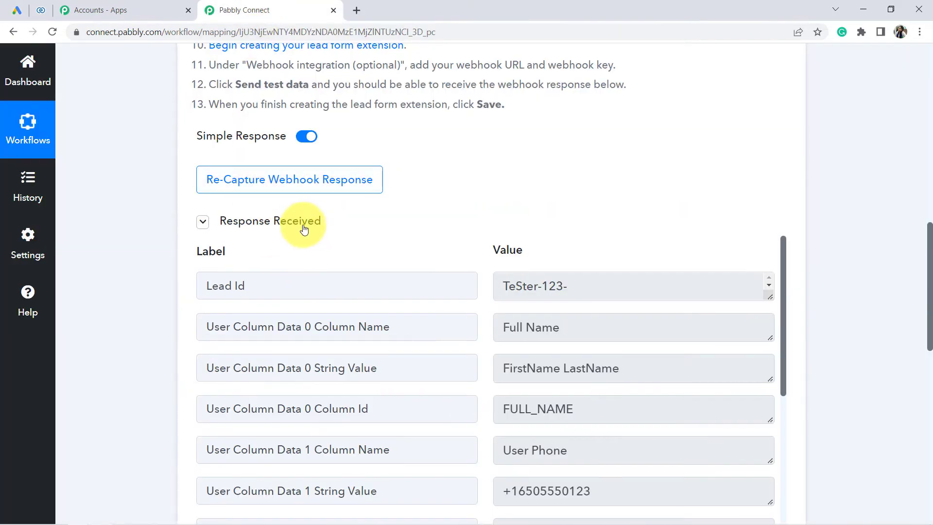
pyautogui.moveTo(341, 225); pyautogui.dragTo(239, 222)
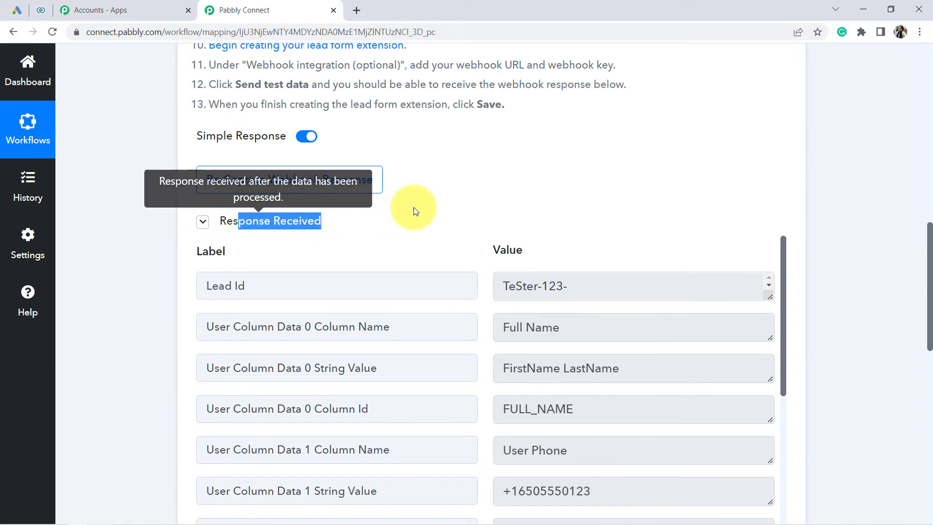
pyautogui.scroll(-3, 550, 194)
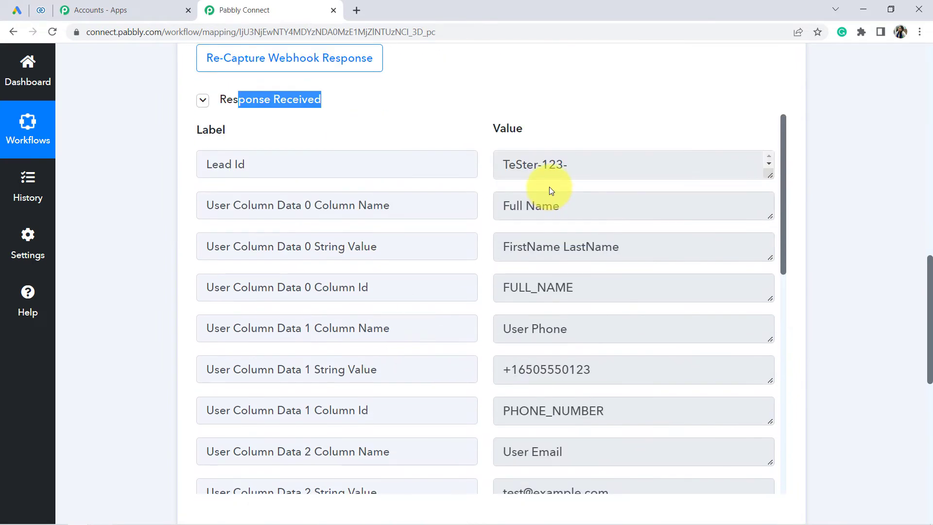
pyautogui.moveTo(563, 202); pyautogui.dragTo(489, 204)
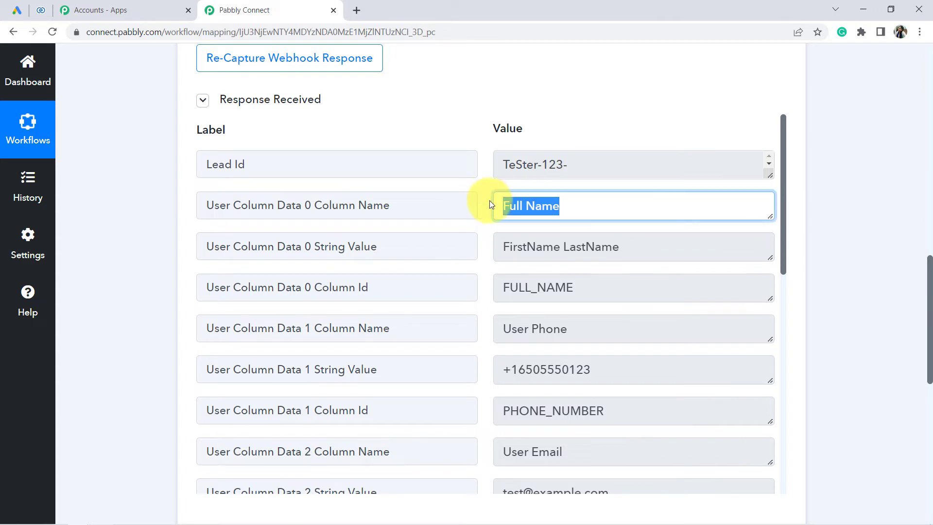
pyautogui.click(511, 244)
pyautogui.moveTo(510, 244); pyautogui.dragTo(610, 251)
pyautogui.moveTo(625, 327); pyautogui.dragTo(506, 327)
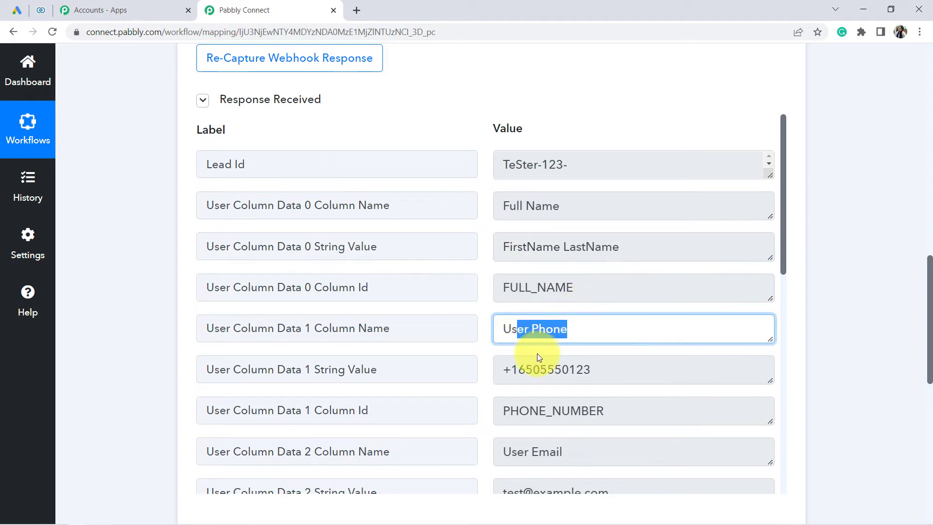
pyautogui.moveTo(568, 368); pyautogui.dragTo(525, 370)
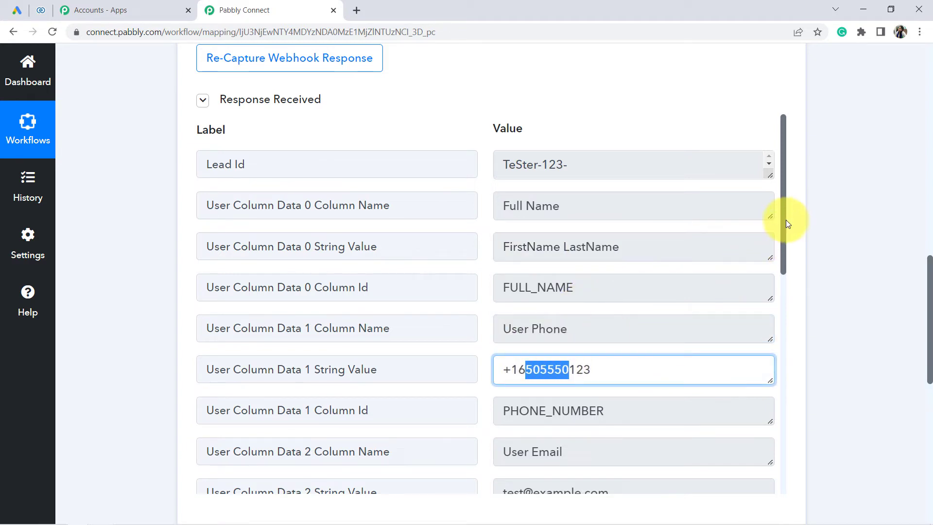
pyautogui.moveTo(785, 220); pyautogui.dragTo(780, 308)
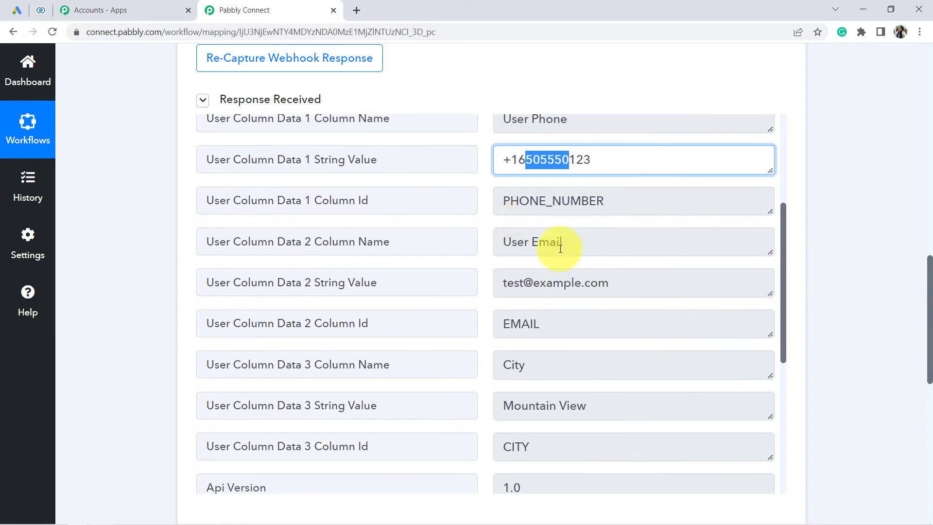
pyautogui.moveTo(563, 249); pyautogui.dragTo(510, 250)
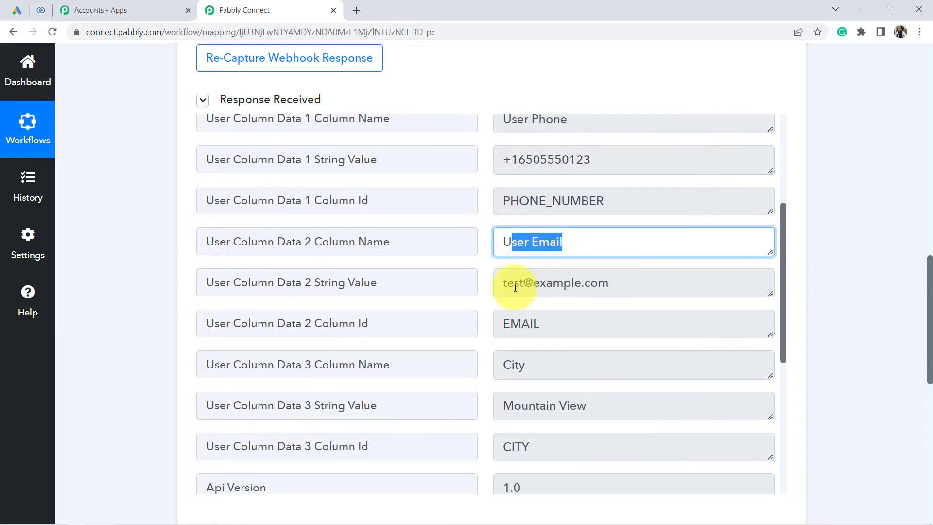
pyautogui.moveTo(512, 288); pyautogui.dragTo(562, 295)
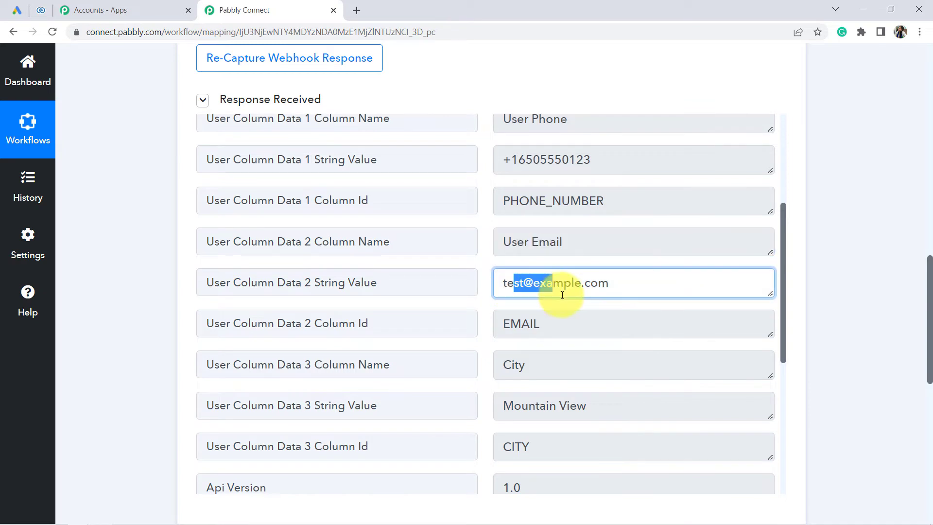
pyautogui.moveTo(783, 282); pyautogui.dragTo(740, 327)
pyautogui.moveTo(586, 276); pyautogui.dragTo(513, 275)
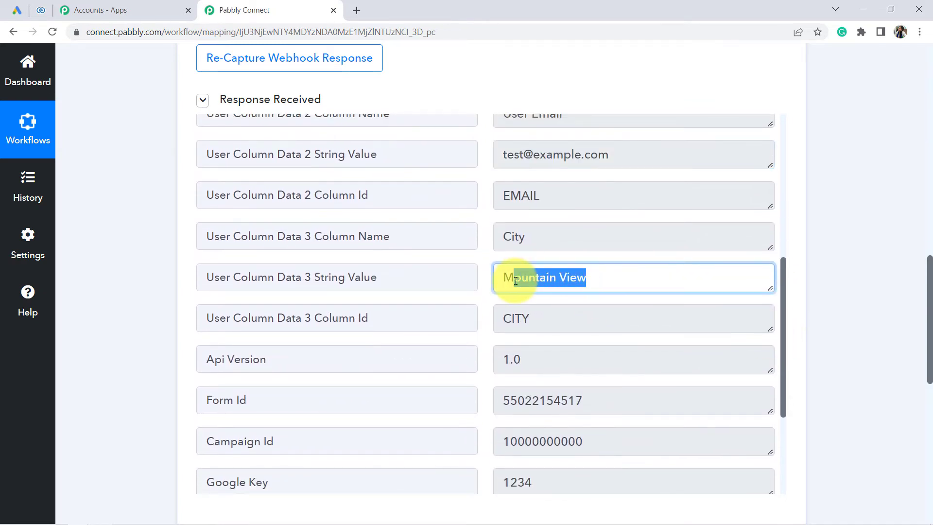
pyautogui.click(109, 275)
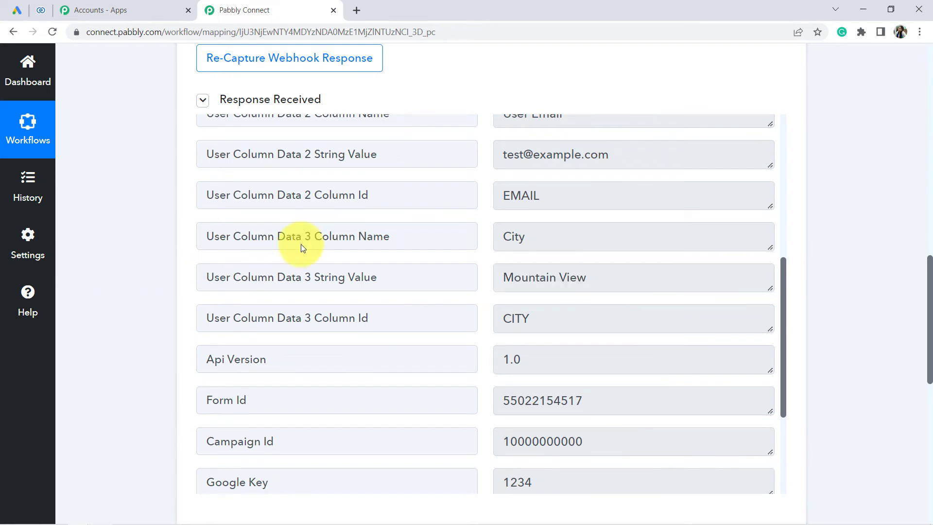
pyautogui.scroll(10, 326, 199)
pyautogui.scroll(4, 146, 112)
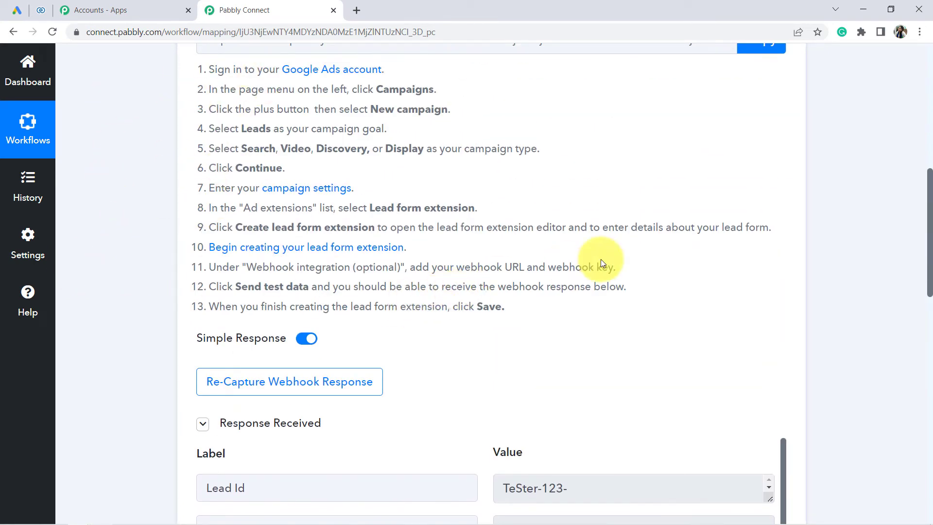
pyautogui.scroll(-4, 725, 288)
pyautogui.scroll(-1, 711, 310)
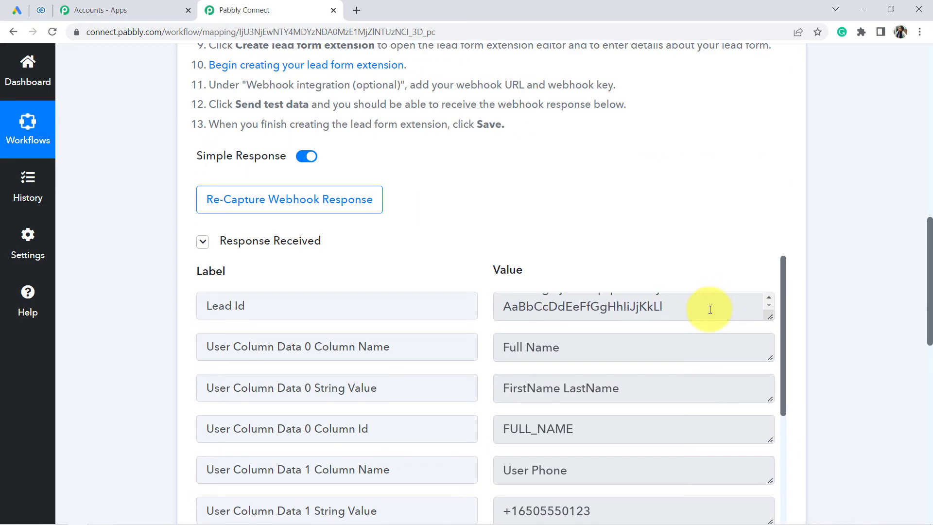
pyautogui.moveTo(931, 278); pyautogui.dragTo(931, 420)
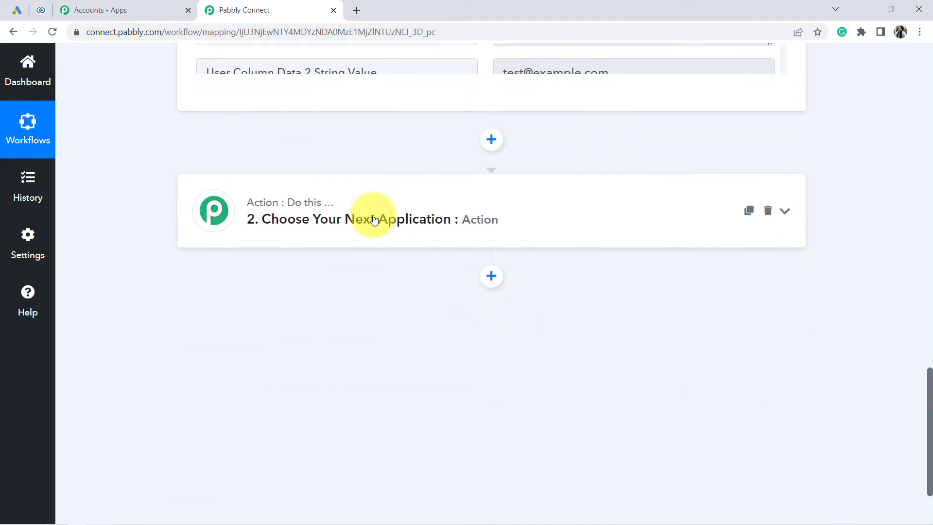
# Step: Set the second action step's app to Zoho CRM by searching 'zoho cr'
pyautogui.click(423, 210)
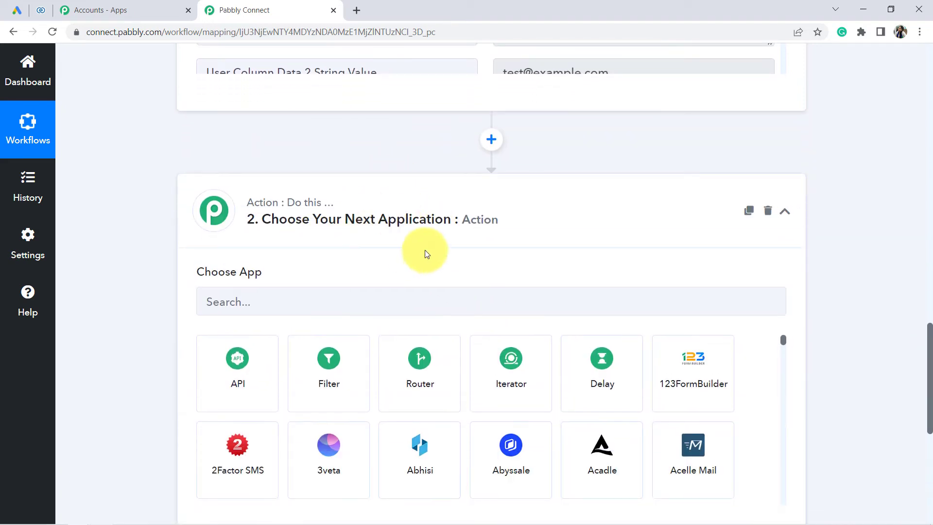
pyautogui.click(280, 293)
pyautogui.write('zoh')
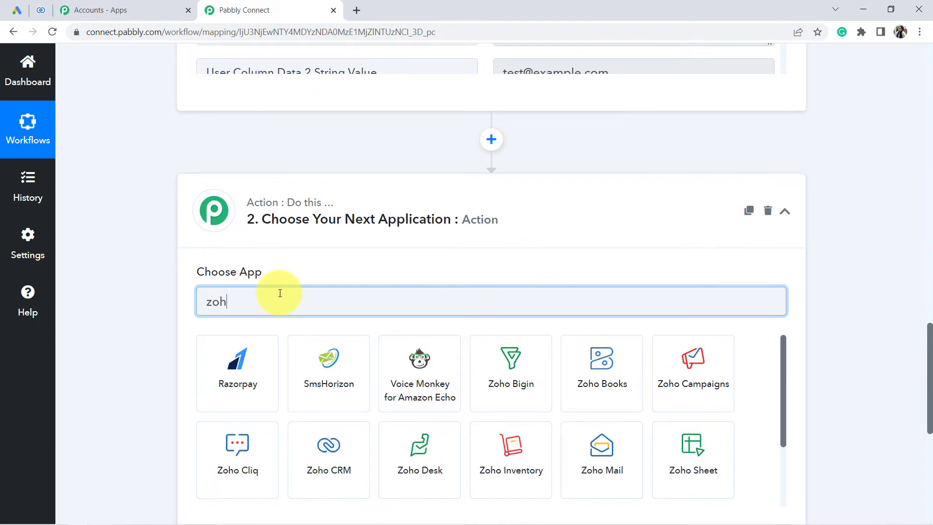
pyautogui.write('o cr')
pyautogui.click(233, 410)
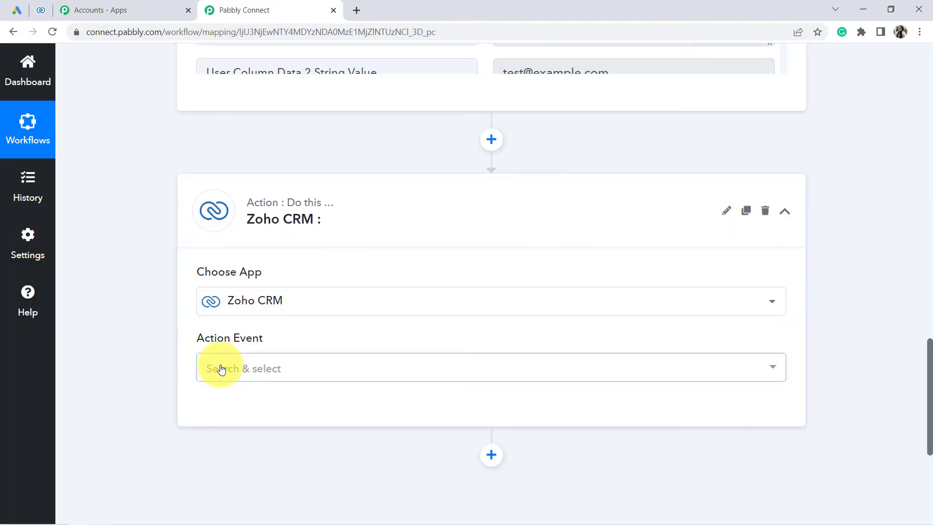
# Step: Choose the Create Contact event and start adding a new Zoho CRM connection
pyautogui.click(217, 367)
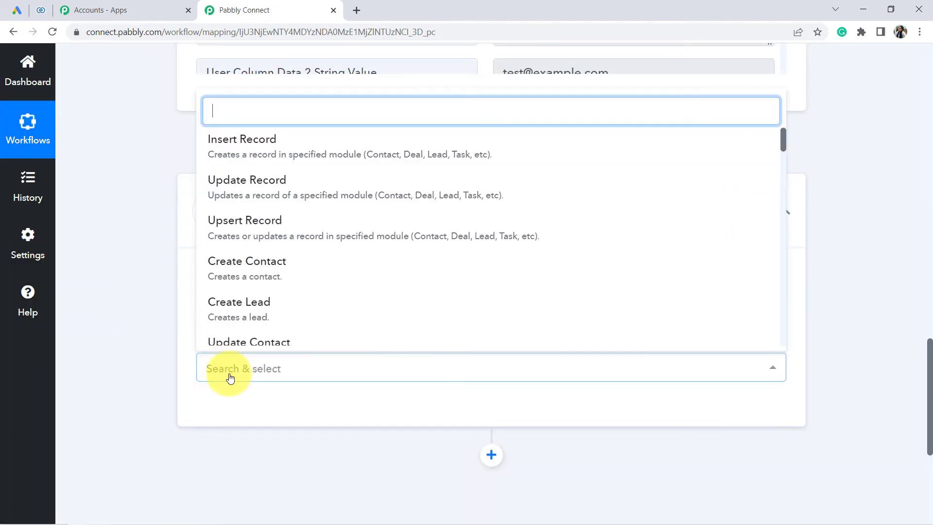
pyautogui.click(256, 278)
pyautogui.scroll(-1, 233, 316)
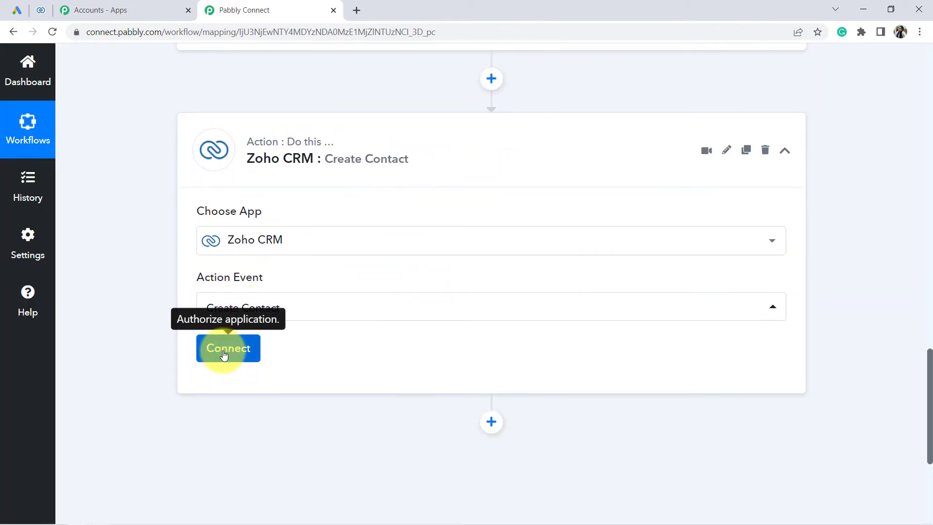
pyautogui.click(227, 351)
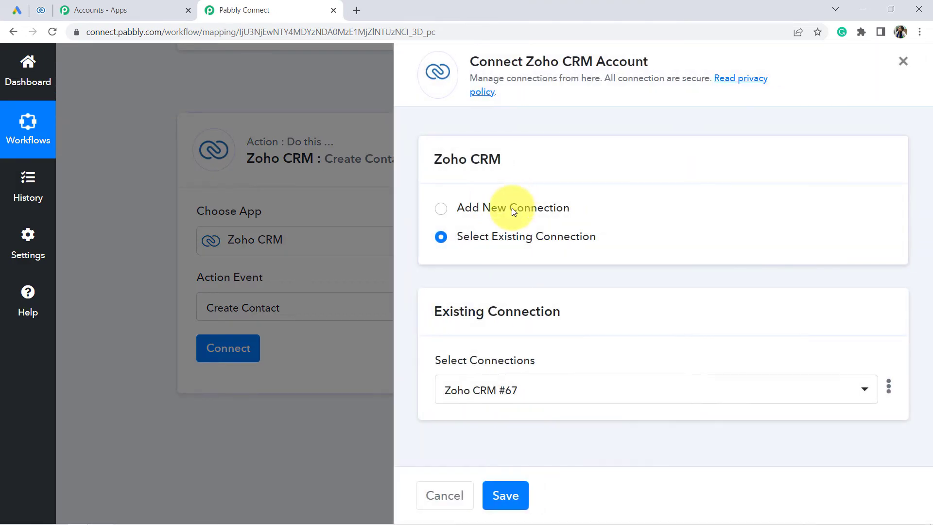
pyautogui.click(512, 208)
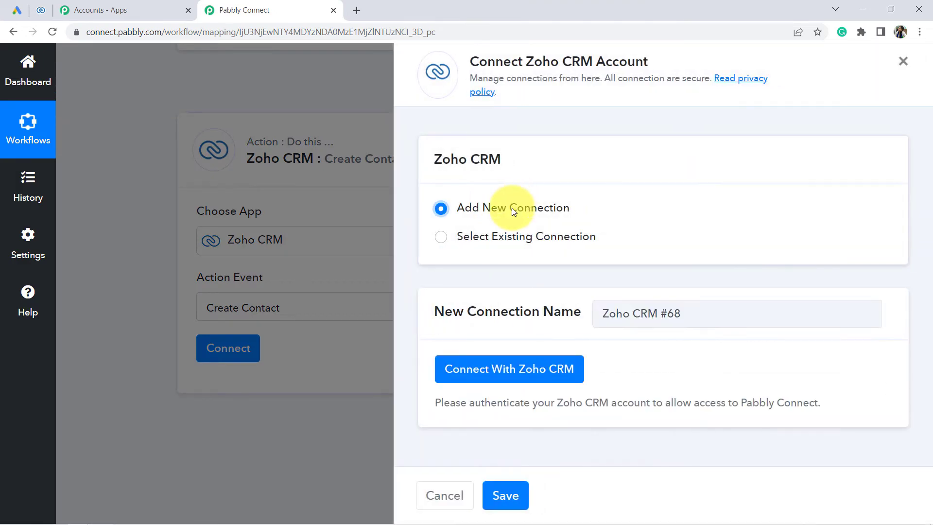
# Step: Begin the Zoho CRM authentication and check the Zoho account's domain in its browser address
pyautogui.click(488, 371)
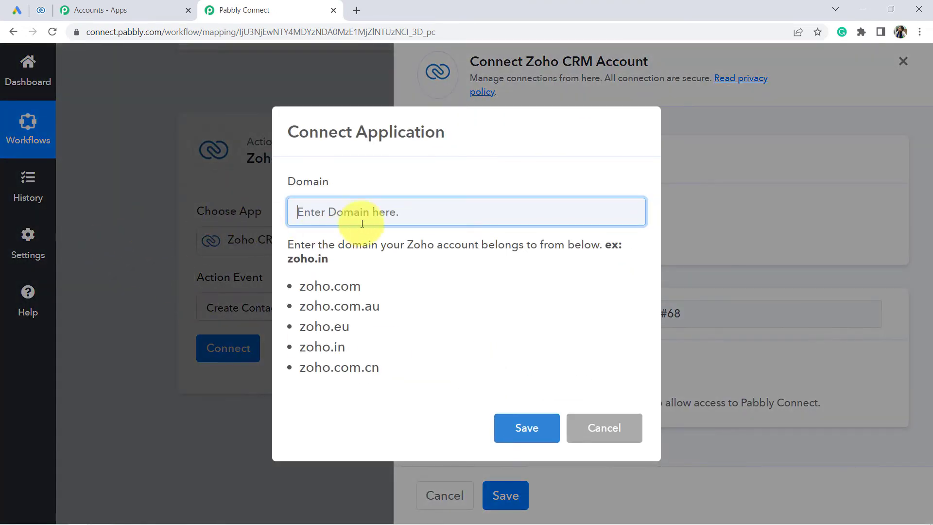
pyautogui.click(42, 10)
pyautogui.click(136, 33)
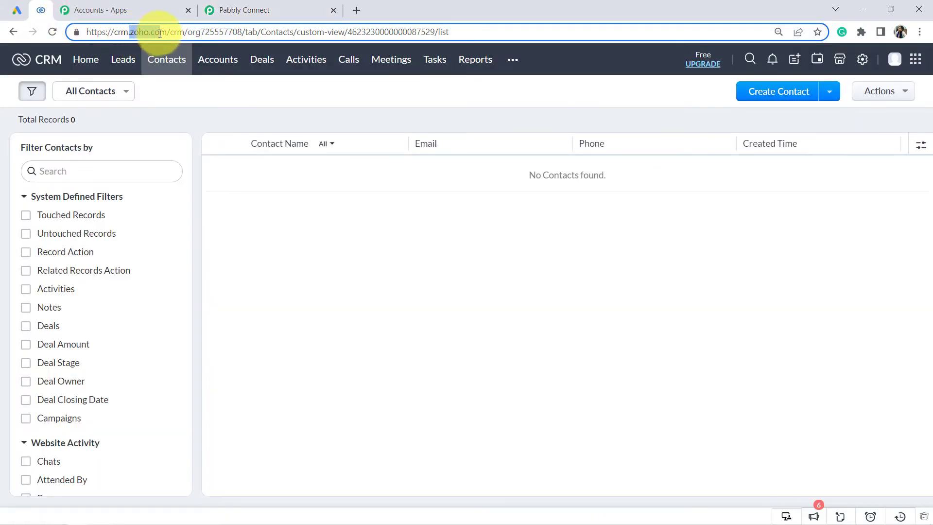
pyautogui.click(243, 10)
# Step: Enter zoho.com as the domain, save, and accept Zoho's access consent
pyautogui.moveTo(300, 286); pyautogui.dragTo(361, 287)
pyautogui.click(358, 212)
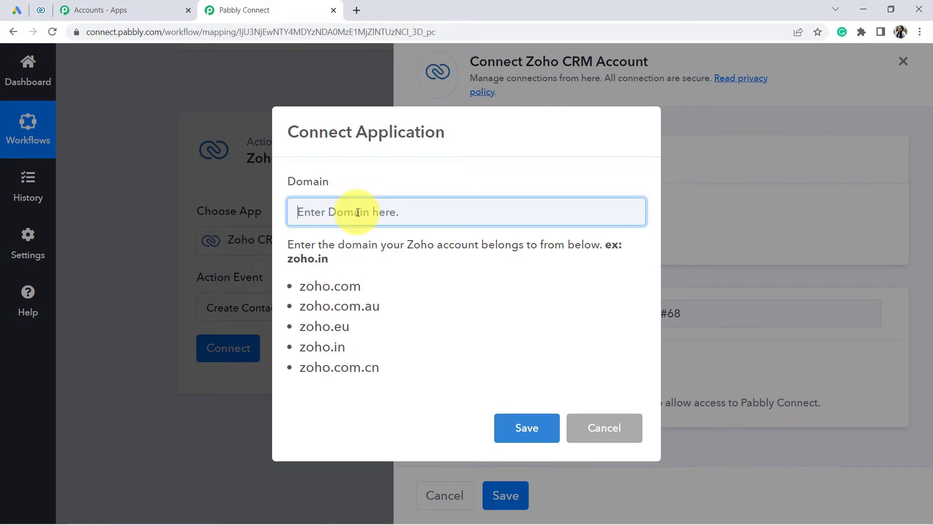
pyautogui.click(527, 429)
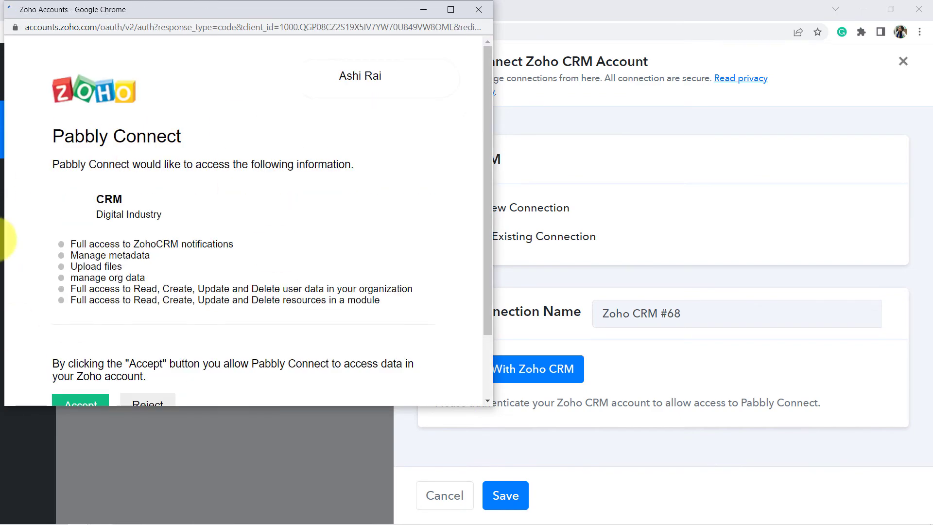
pyautogui.scroll(-2, 79, 145)
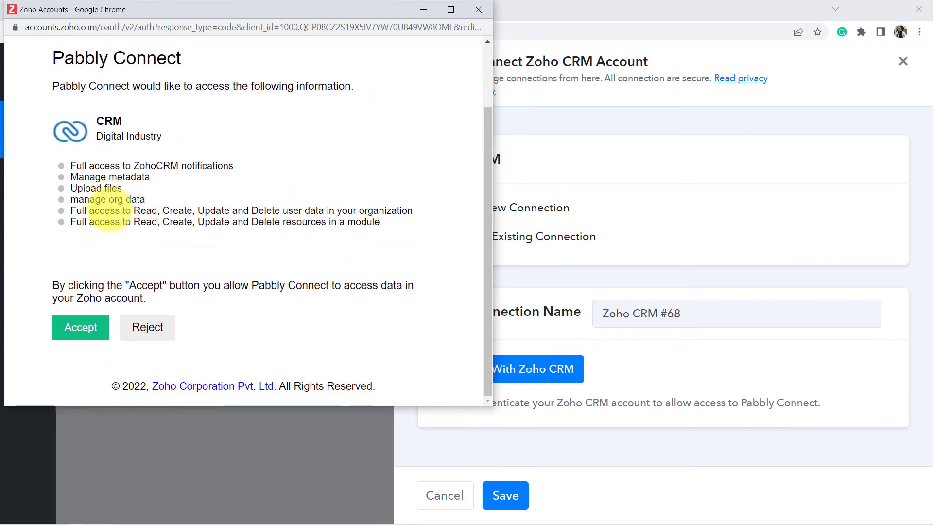
pyautogui.click(77, 335)
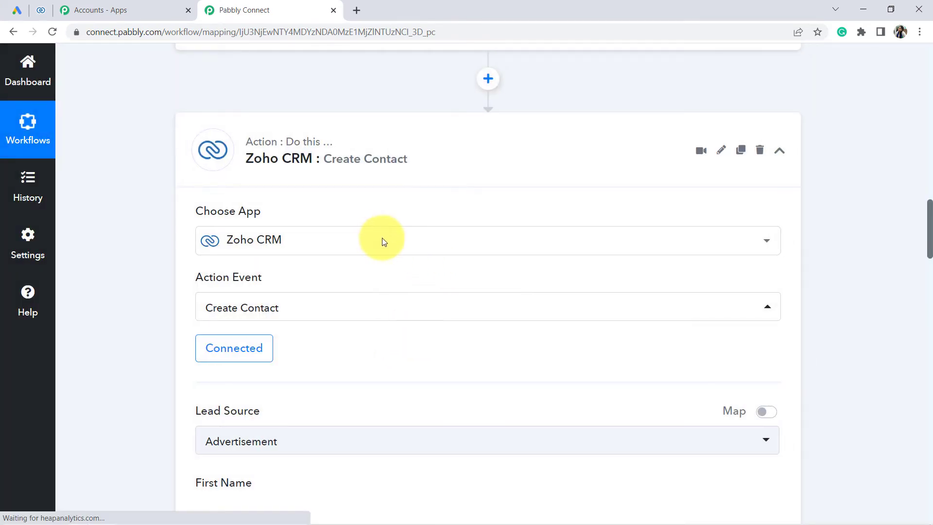
# Step: Keep the Zoho contact's Lead Source set to Advertisement
pyautogui.scroll(-5, 377, 240)
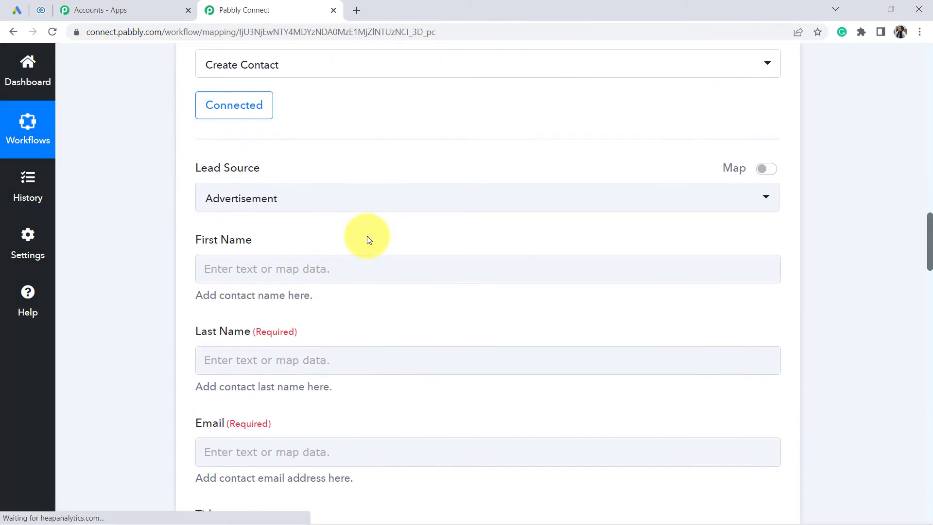
pyautogui.moveTo(255, 173); pyautogui.dragTo(261, 172)
pyautogui.click(219, 205)
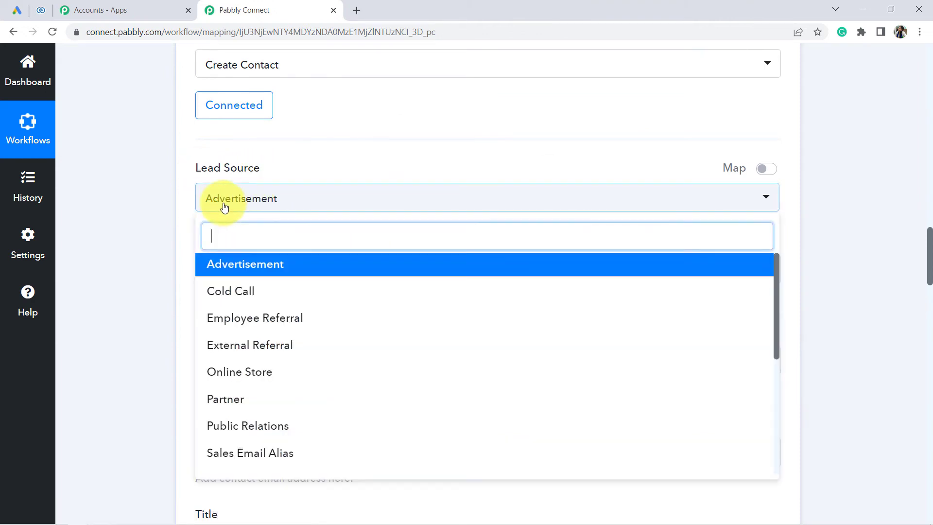
pyautogui.click(229, 266)
# Step: Map First Name to the Google Ads lead's FirstName LastName String Value
pyautogui.scroll(-1, 185, 233)
pyautogui.moveTo(253, 180); pyautogui.dragTo(204, 180)
pyautogui.moveTo(285, 267); pyautogui.dragTo(246, 248)
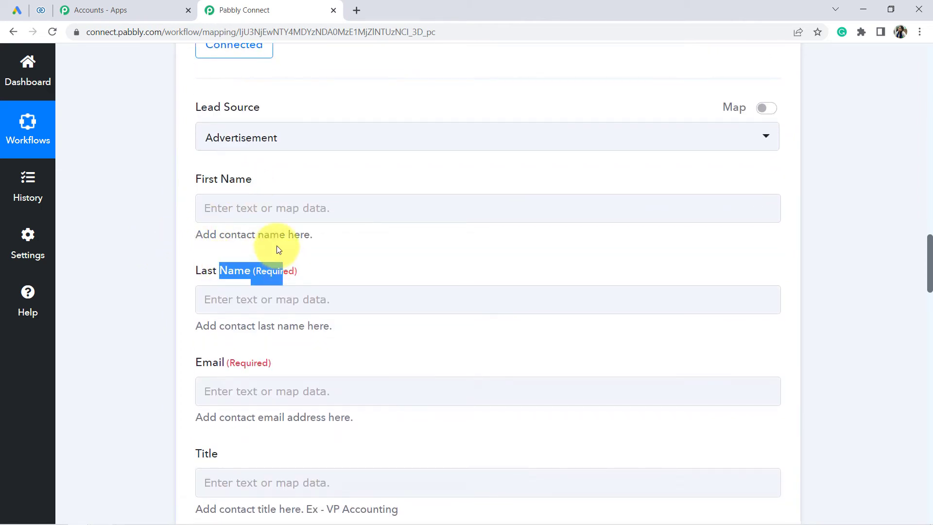
pyautogui.click(232, 208)
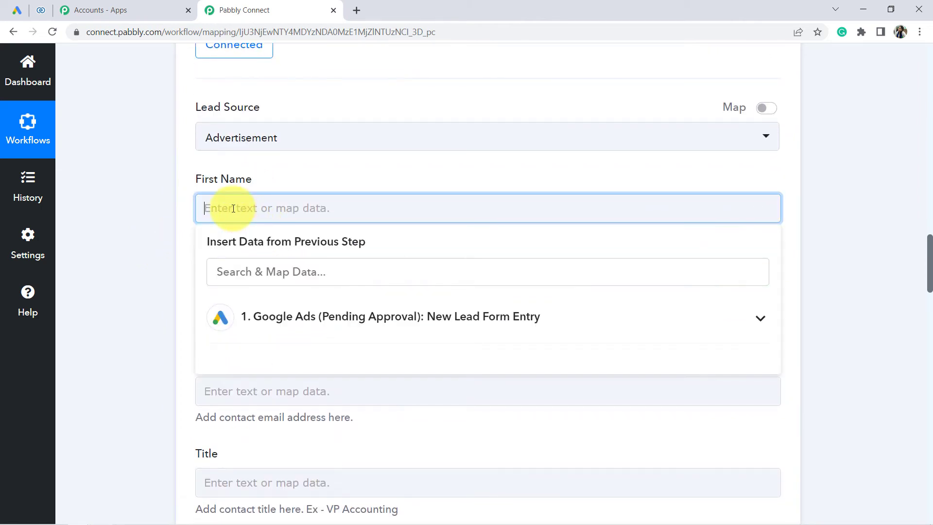
pyautogui.click(340, 318)
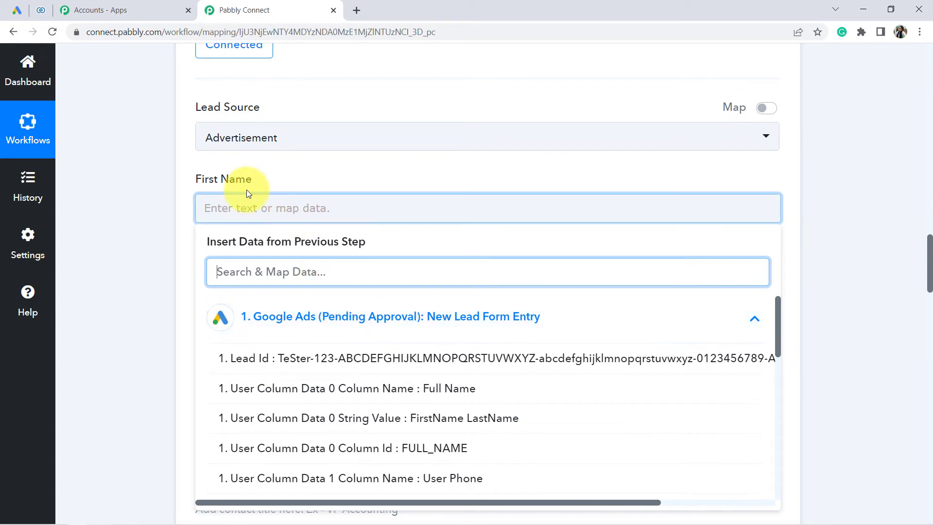
pyautogui.click(235, 178)
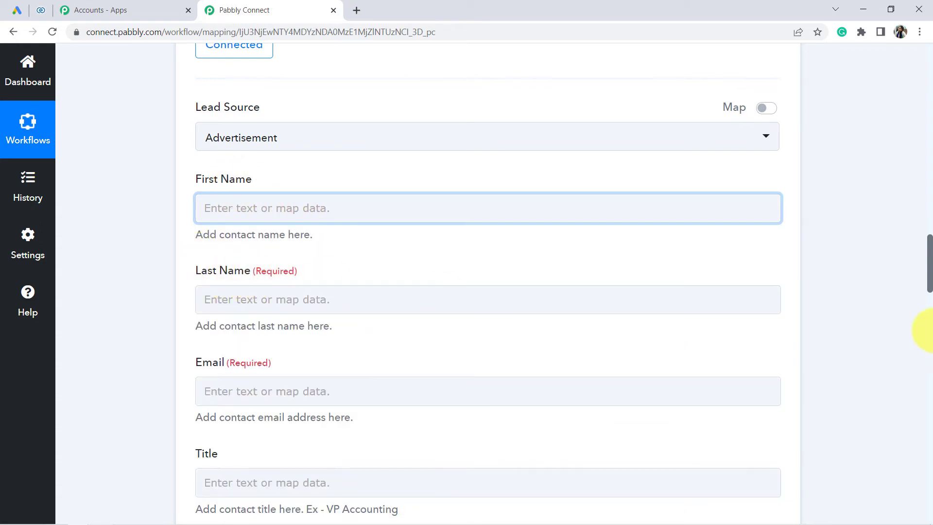
pyautogui.click(312, 207)
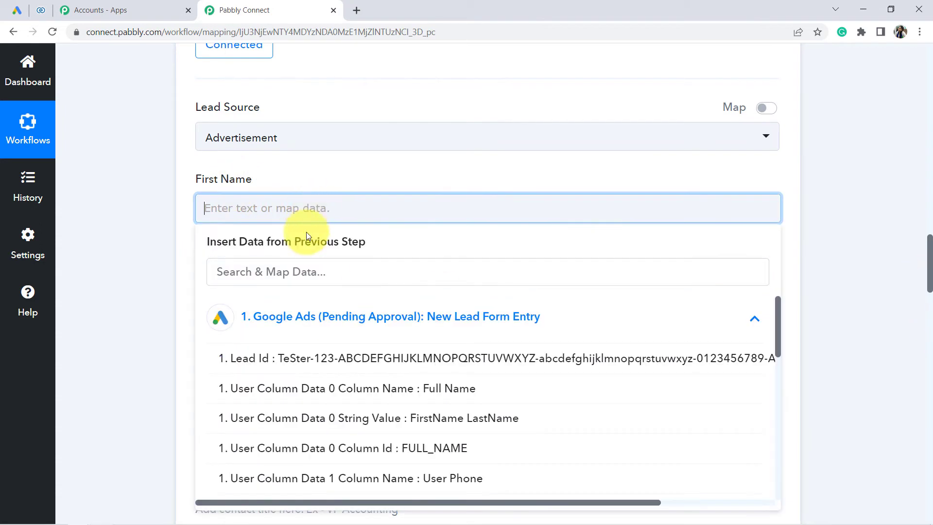
pyautogui.click(449, 424)
# Step: Map Last Name to the same FirstName LastName String Value from the lead
pyautogui.click(233, 310)
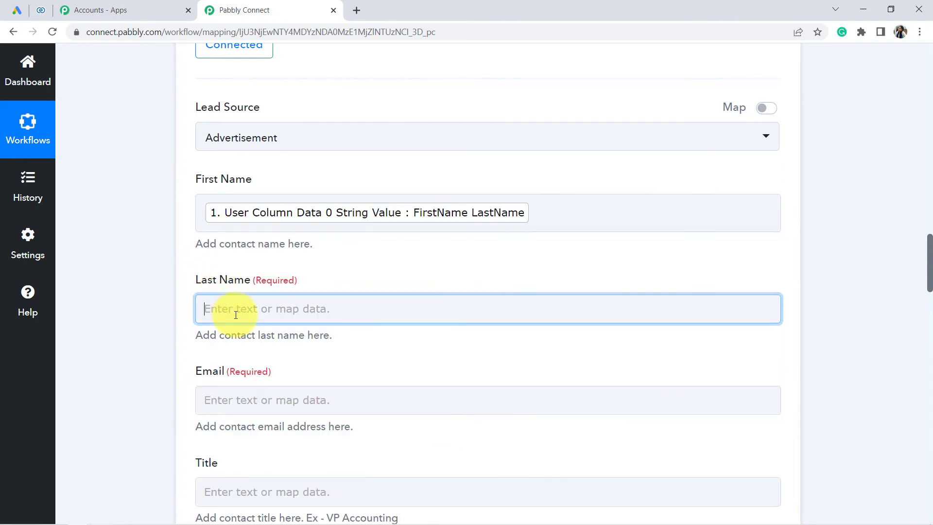
pyautogui.click(439, 416)
pyautogui.scroll(-2, 439, 413)
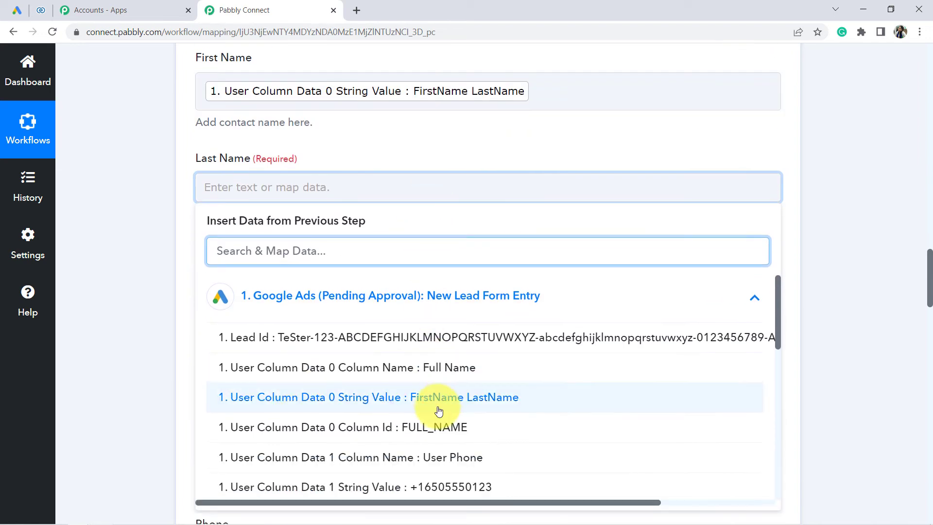
pyautogui.click(438, 398)
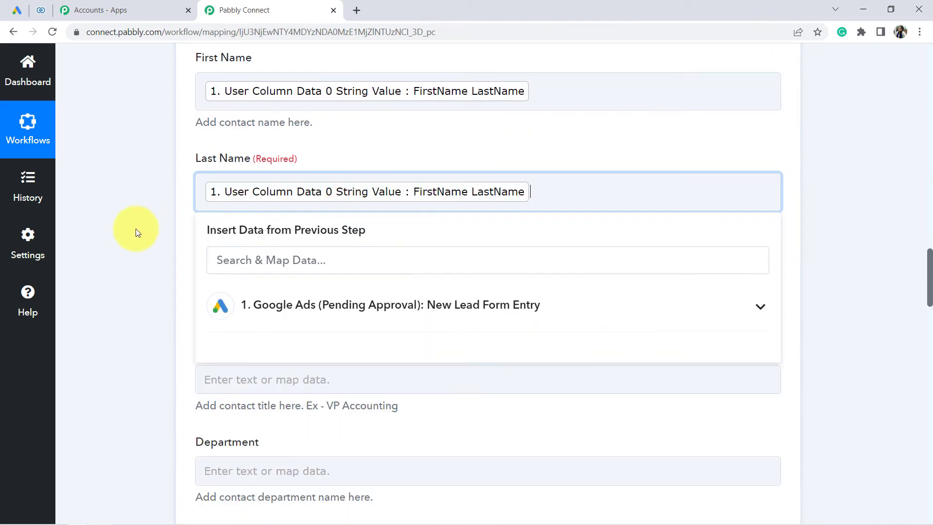
pyautogui.click(138, 230)
pyautogui.scroll(2, 386, 210)
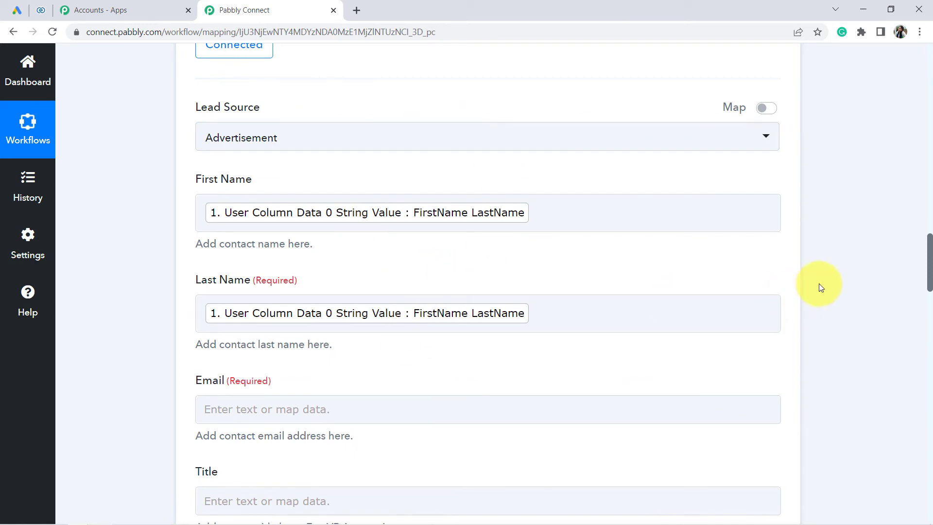
pyautogui.moveTo(929, 244); pyautogui.dragTo(930, 185)
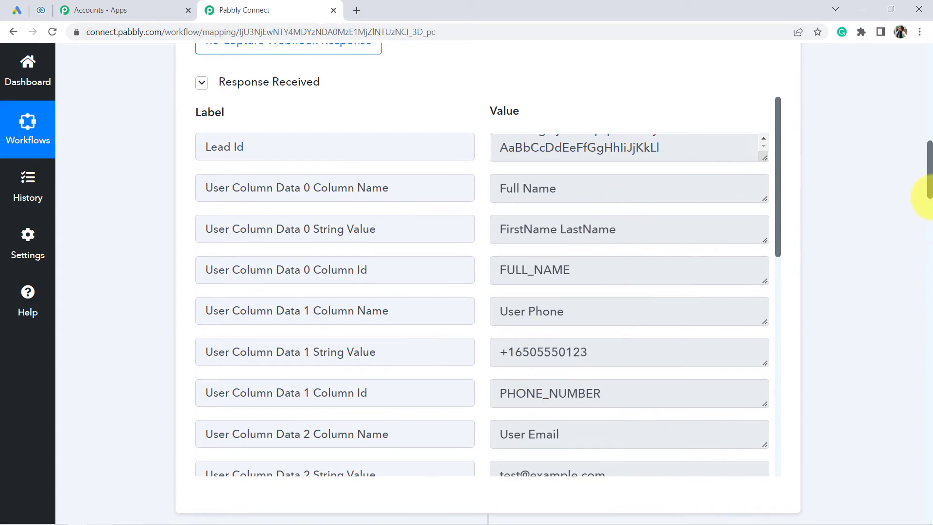
pyautogui.moveTo(930, 177); pyautogui.dragTo(870, 295)
# Step: Map Email to the Google Ads lead's email String Value
pyautogui.click(278, 335)
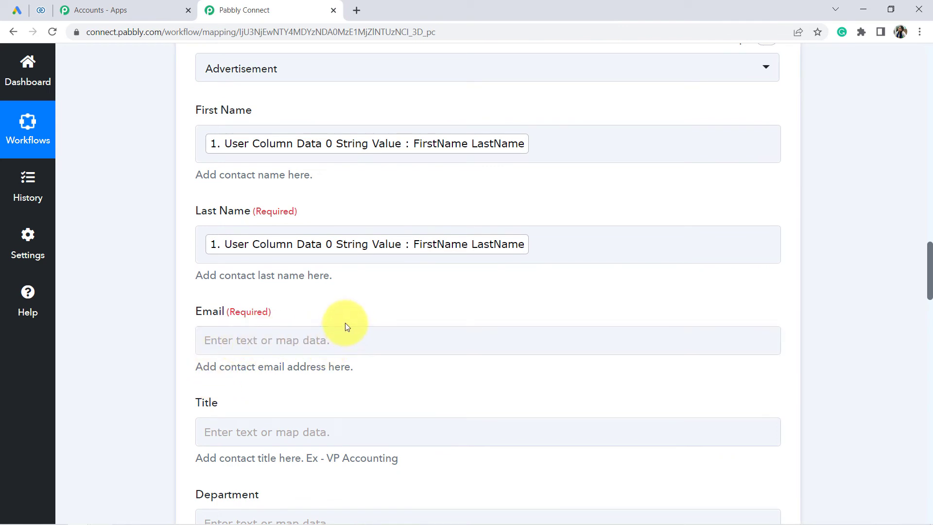
pyautogui.scroll(-1, 345, 323)
pyautogui.click(269, 284)
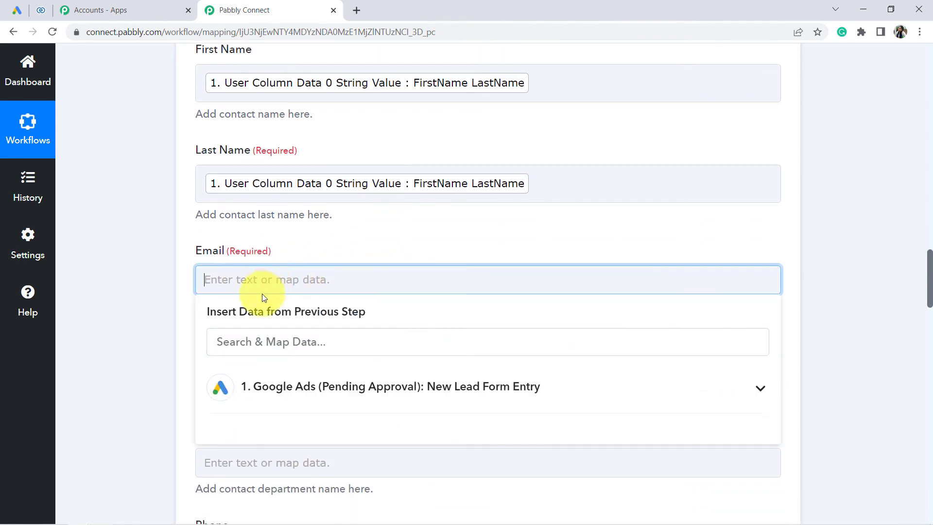
pyautogui.click(292, 397)
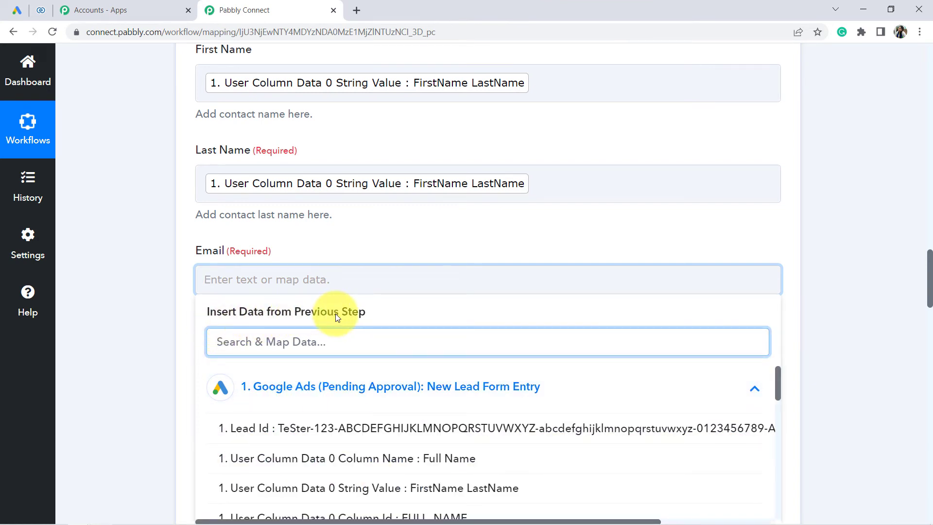
pyautogui.scroll(-2, 930, 272)
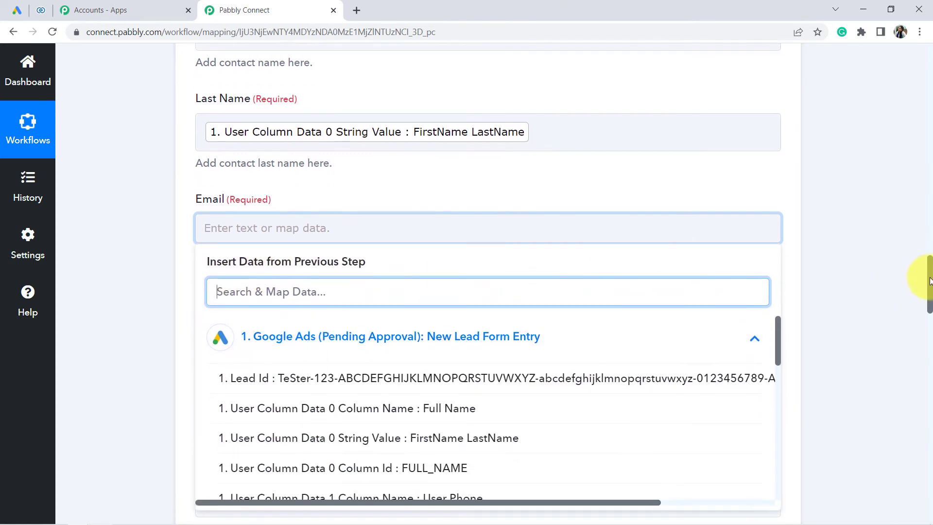
pyautogui.scroll(-2, 493, 364)
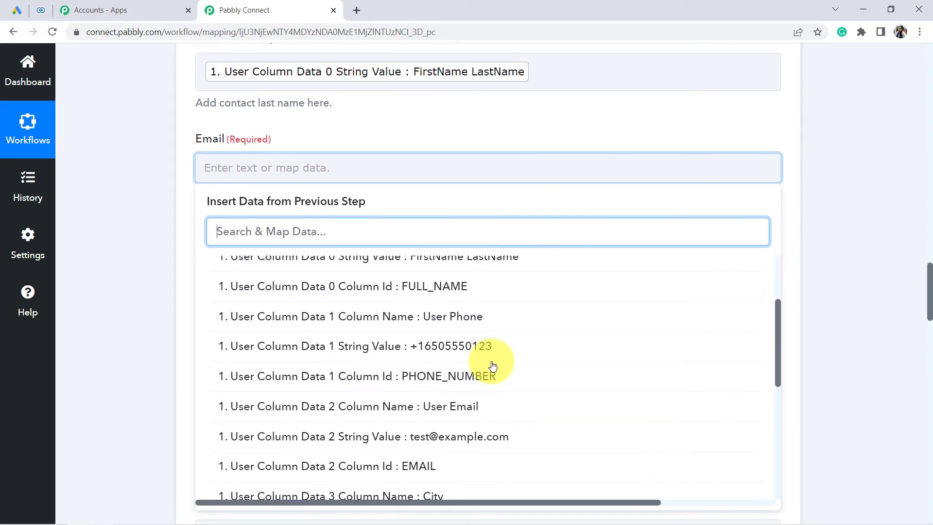
pyautogui.click(436, 436)
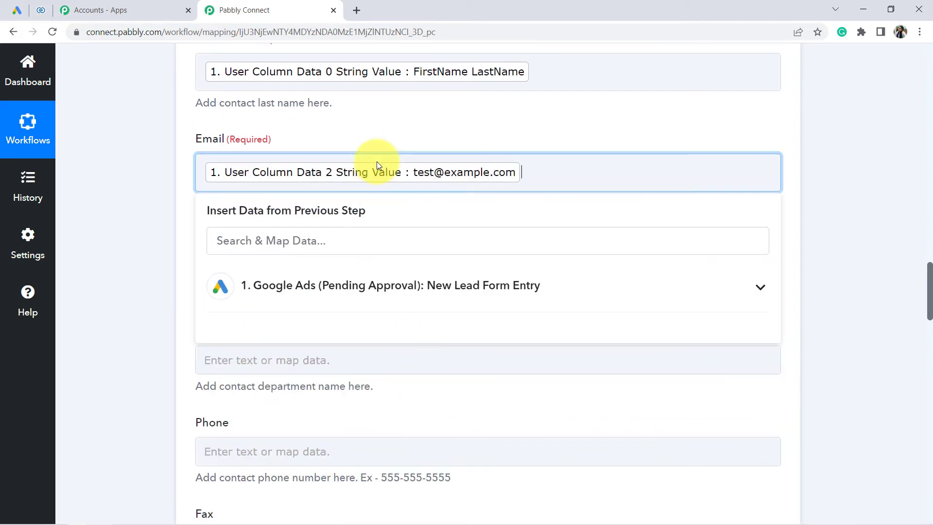
pyautogui.click(130, 230)
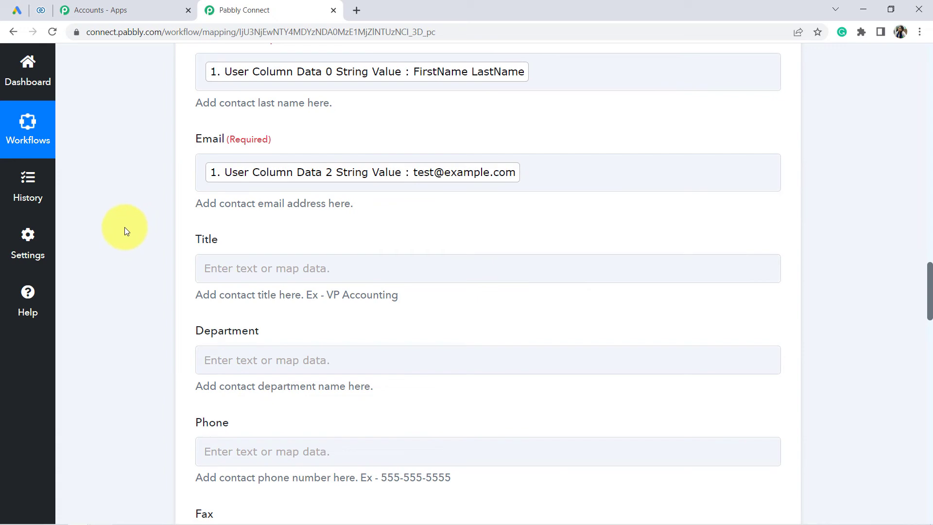
pyautogui.moveTo(930, 296); pyautogui.dragTo(929, 180)
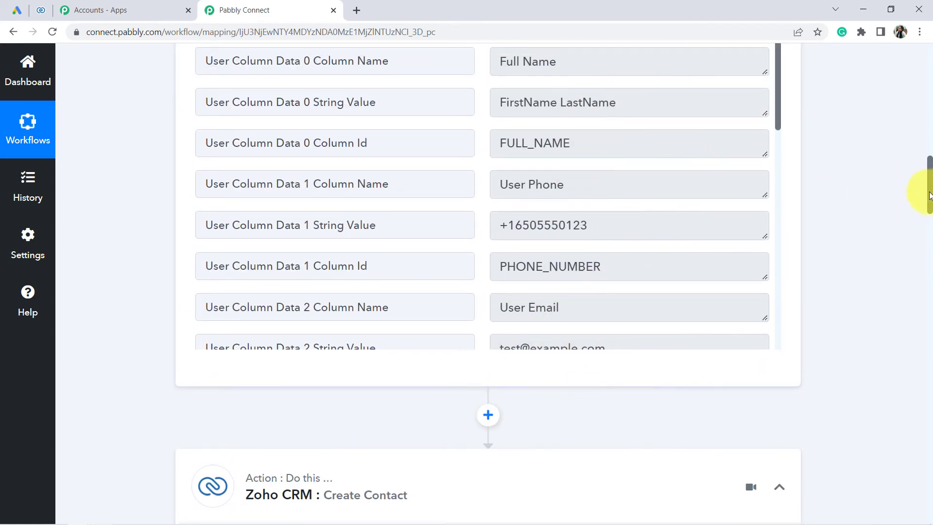
pyautogui.moveTo(930, 194); pyautogui.dragTo(927, 277)
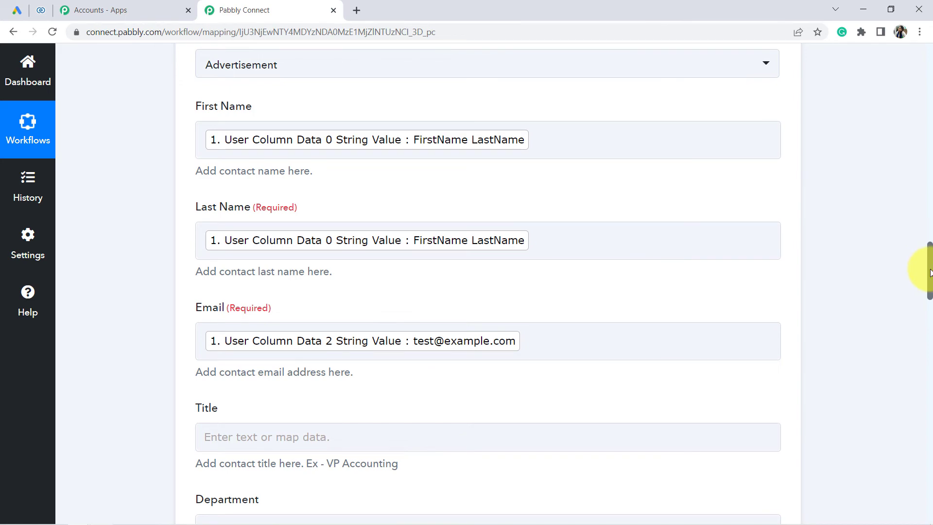
pyautogui.moveTo(930, 277); pyautogui.dragTo(930, 338)
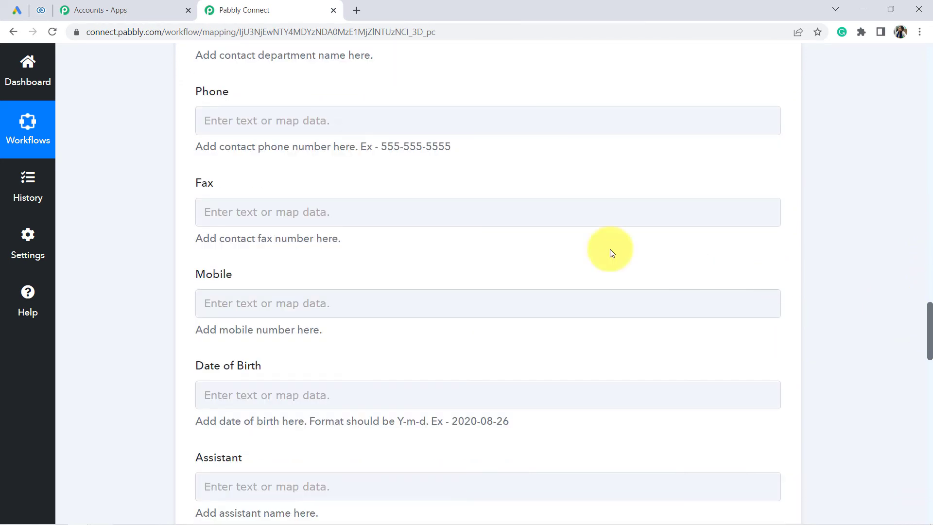
pyautogui.click(265, 123)
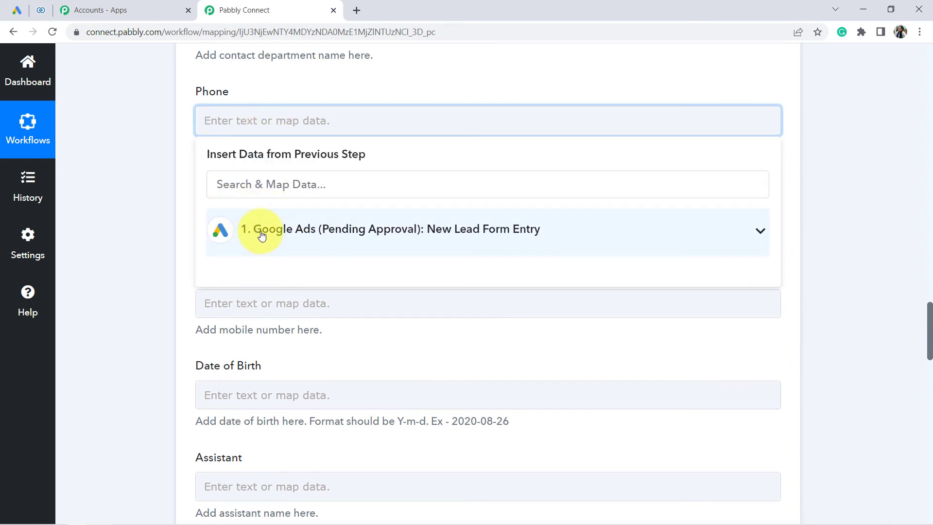
# Step: Map Phone to the lead's User Column Data 1 String Value, then review the remaining fields
pyautogui.click(262, 233)
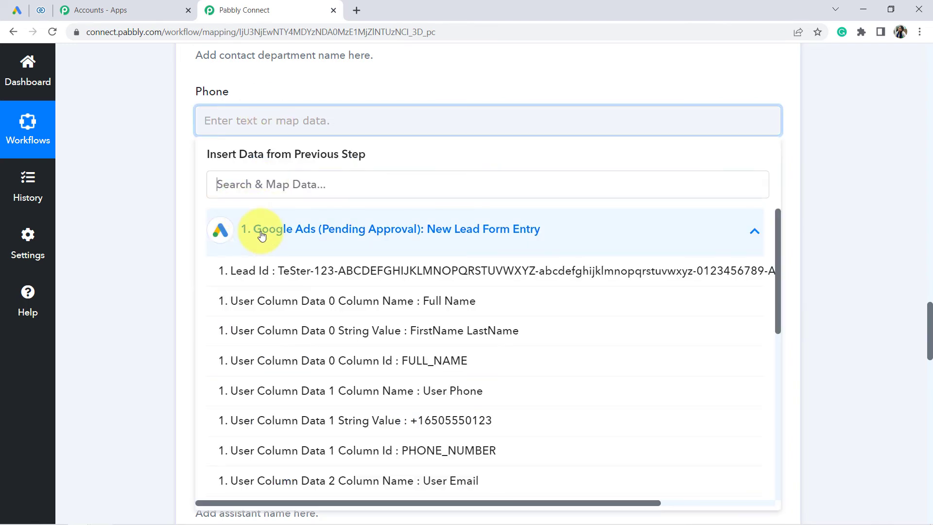
pyautogui.click(417, 421)
pyautogui.click(125, 248)
pyautogui.scroll(-5, 270, 267)
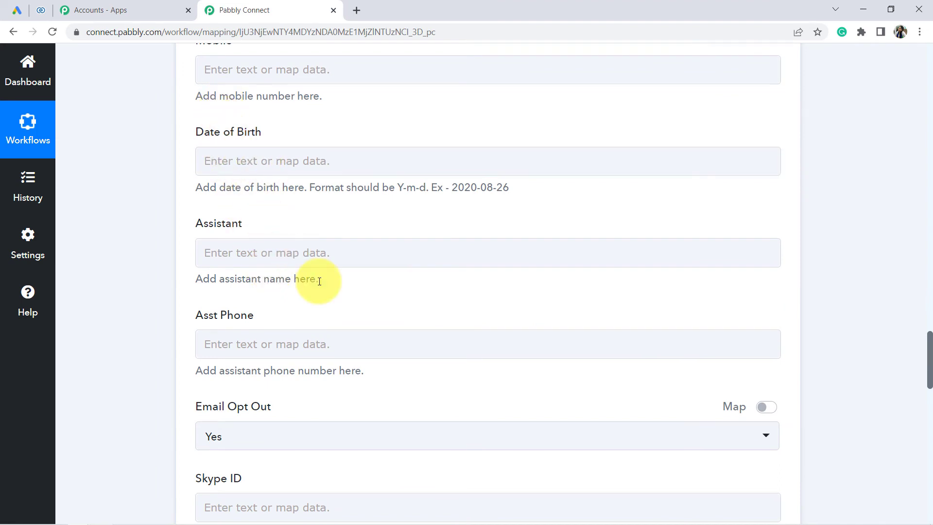
pyautogui.scroll(-5, 318, 281)
pyautogui.scroll(1, 319, 281)
pyautogui.scroll(-1, 319, 281)
pyautogui.scroll(-4, 350, 238)
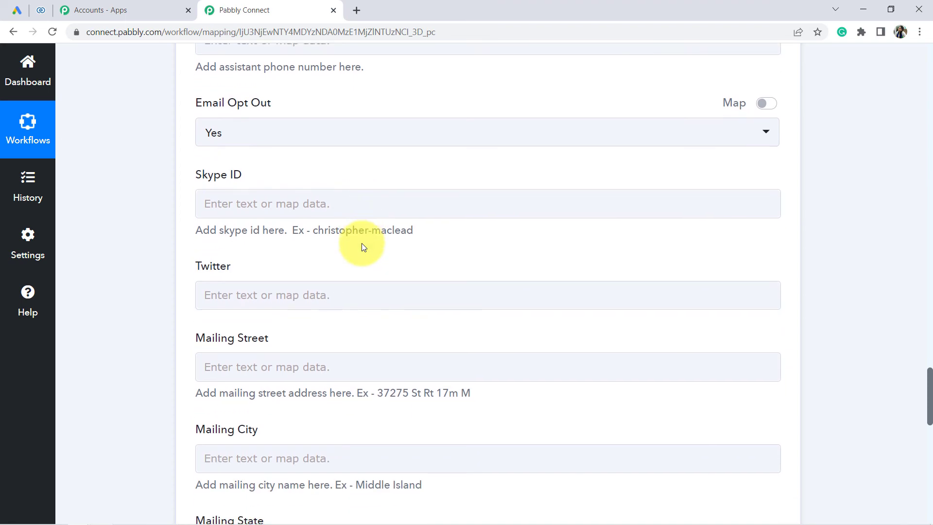
pyautogui.scroll(-8, 356, 255)
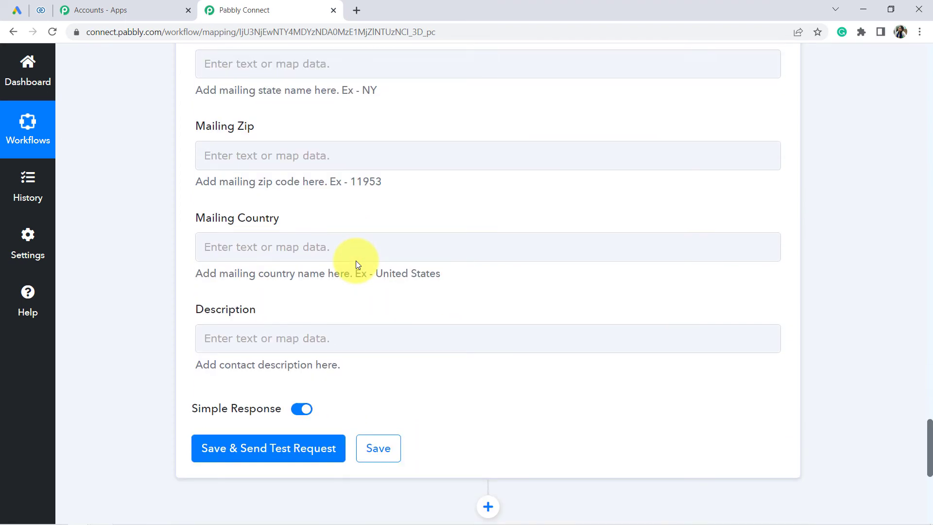
pyautogui.scroll(1, 357, 290)
pyautogui.scroll(-4, 354, 289)
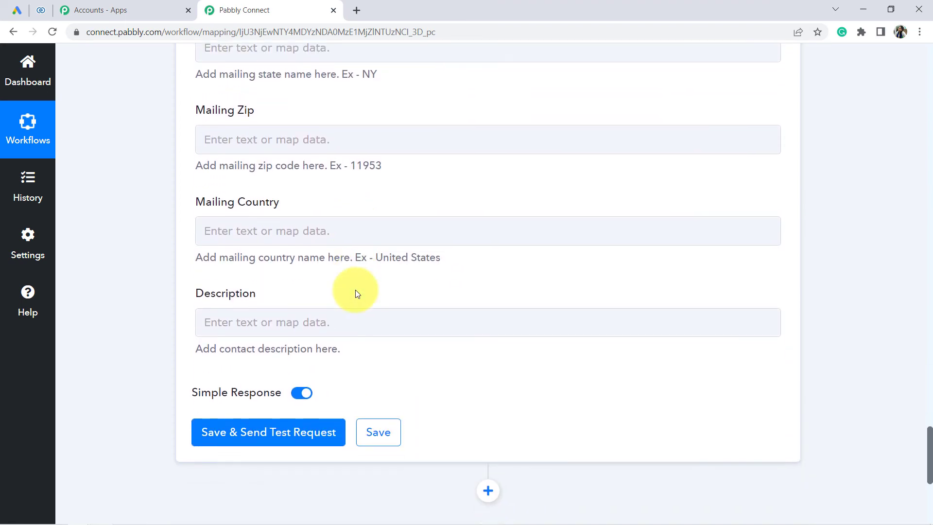
pyautogui.scroll(-1, 355, 290)
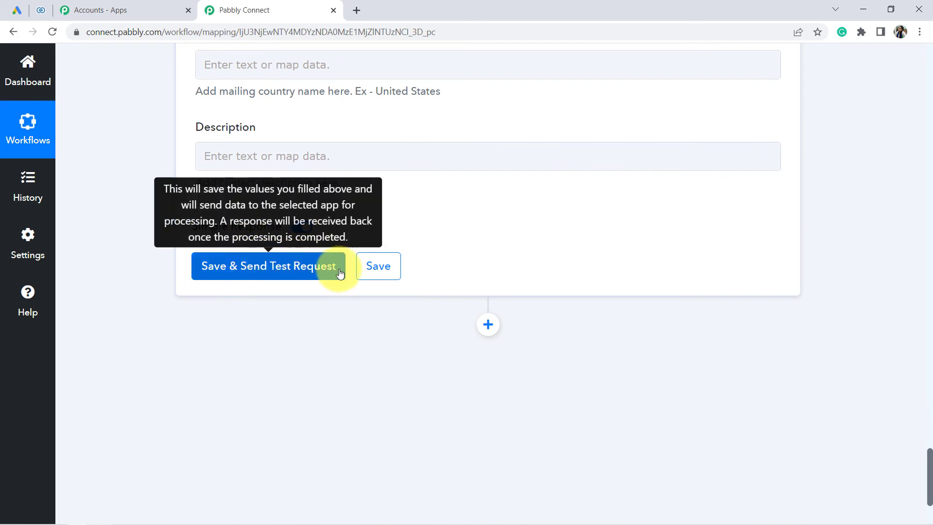
# Step: Check the Zoho CRM contacts list, then save the step and send a test request
pyautogui.click(39, 12)
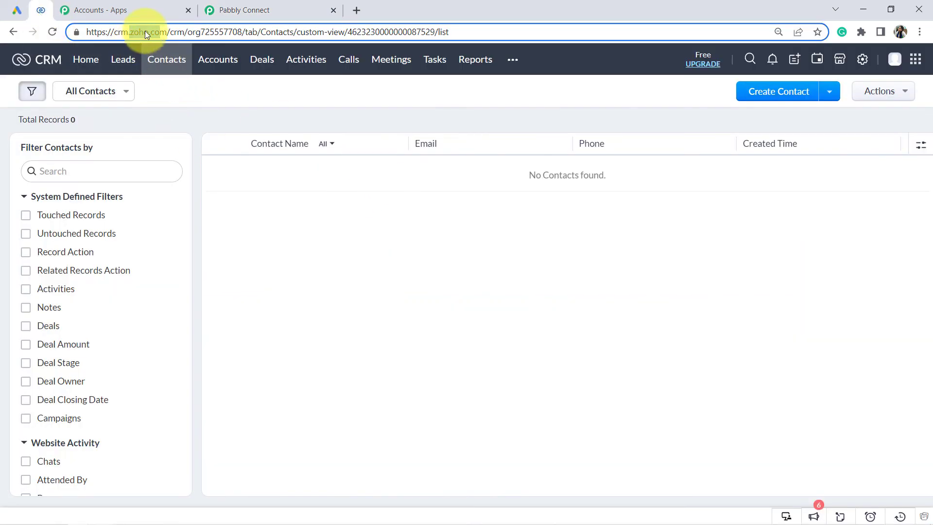
pyautogui.click(515, 217)
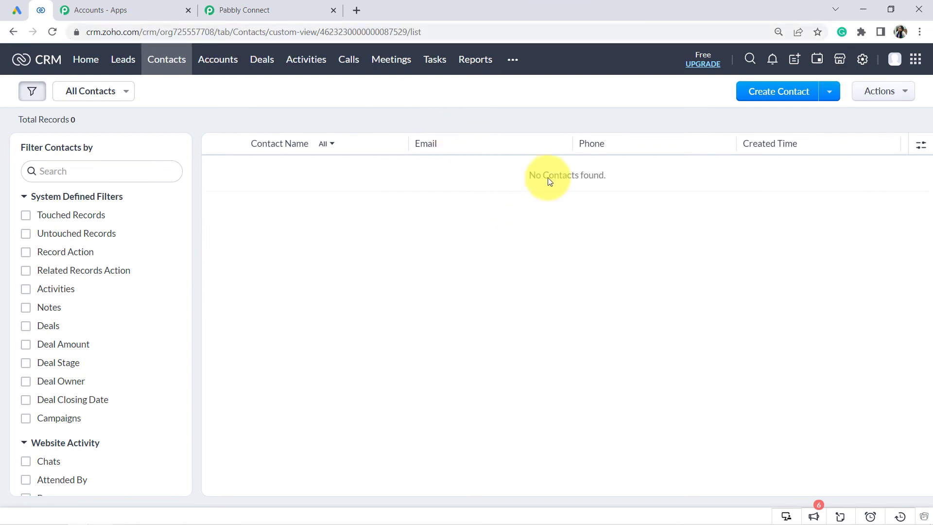
pyautogui.click(253, 10)
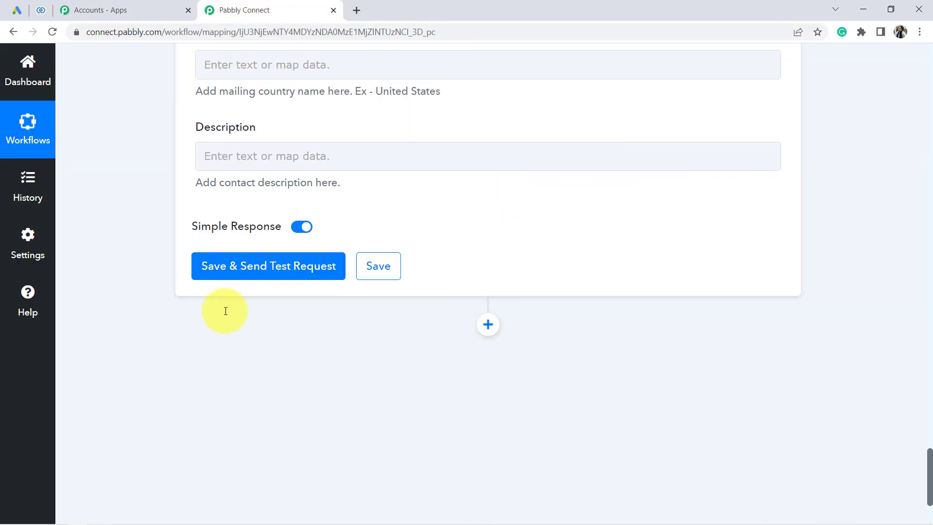
pyautogui.click(218, 270)
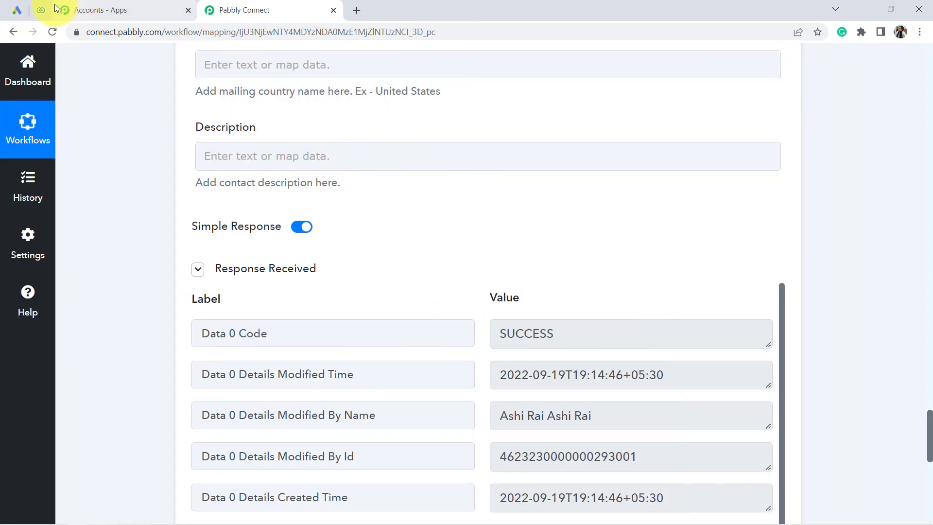
# Step: Reload Zoho CRM Contacts to confirm the new test contact appears
pyautogui.click(48, 9)
pyautogui.click(111, 35)
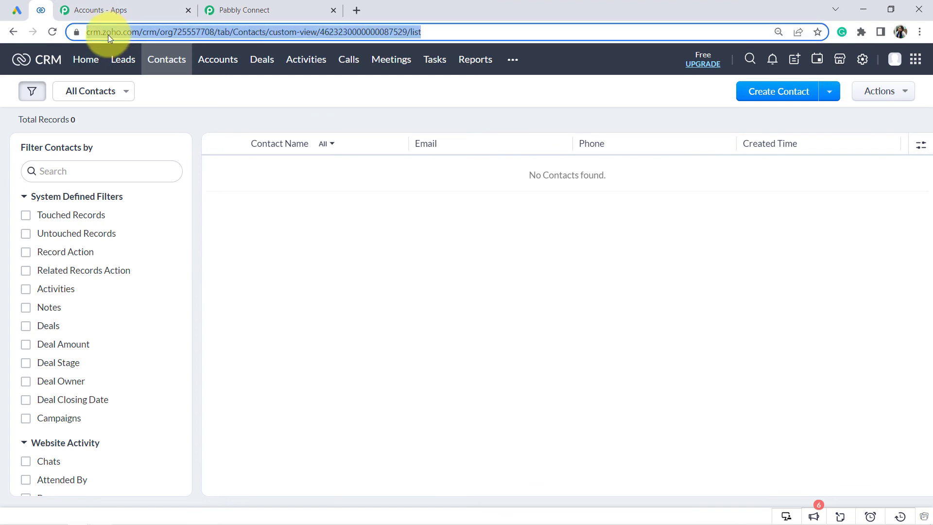
pyautogui.press('Return')
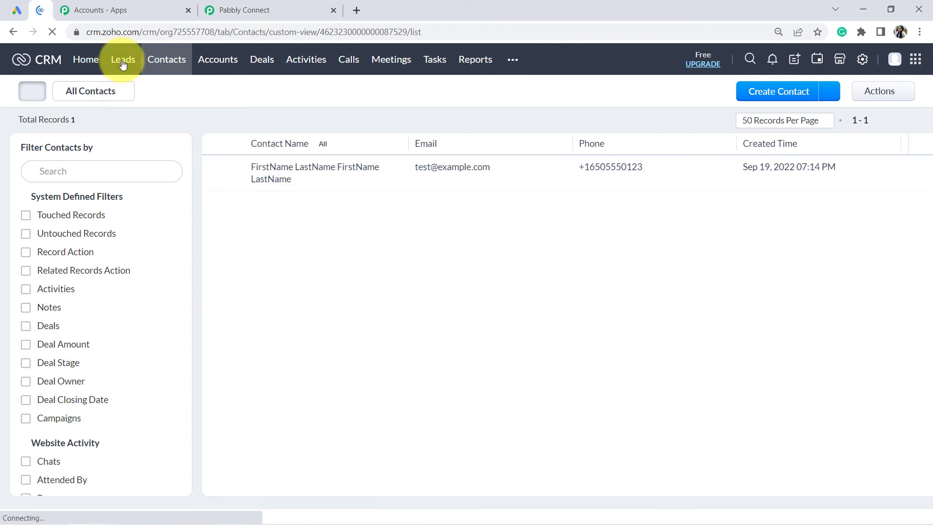
pyautogui.doubleClick(109, 31)
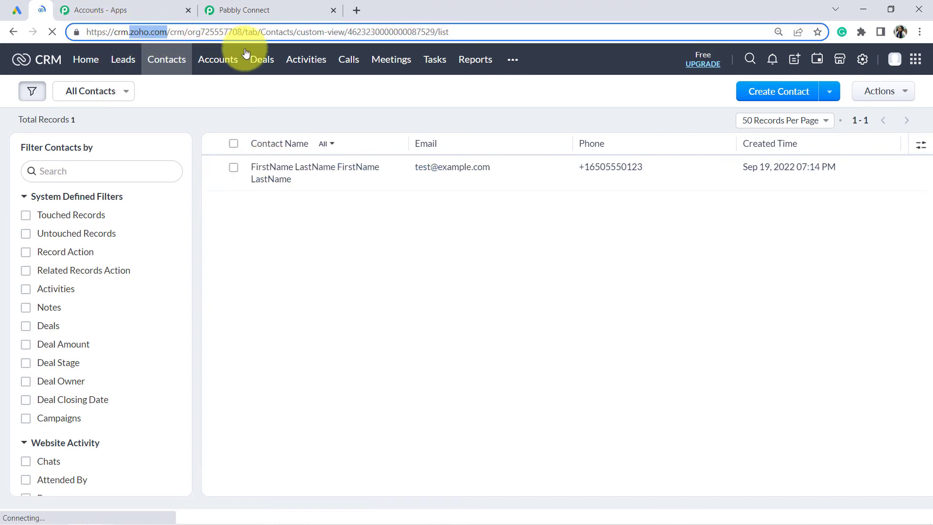
pyautogui.click(259, 10)
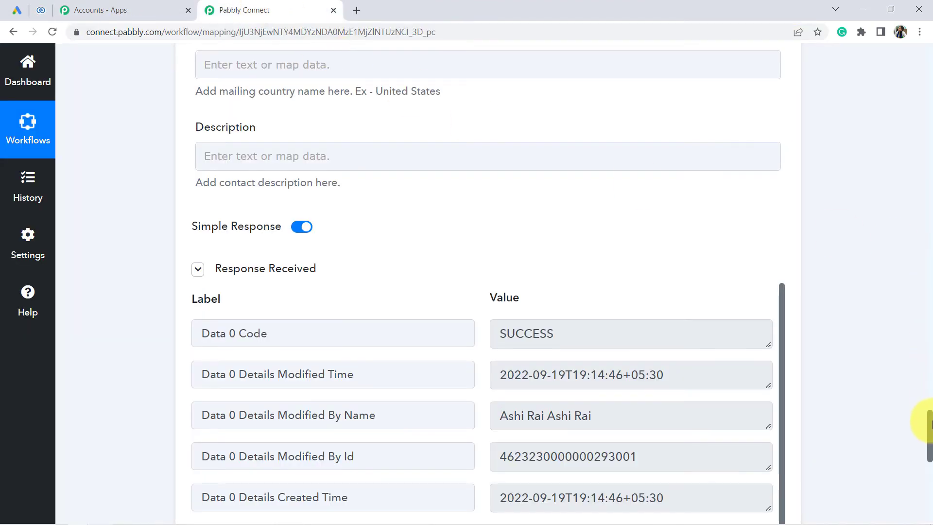
pyautogui.moveTo(930, 427); pyautogui.dragTo(929, 69)
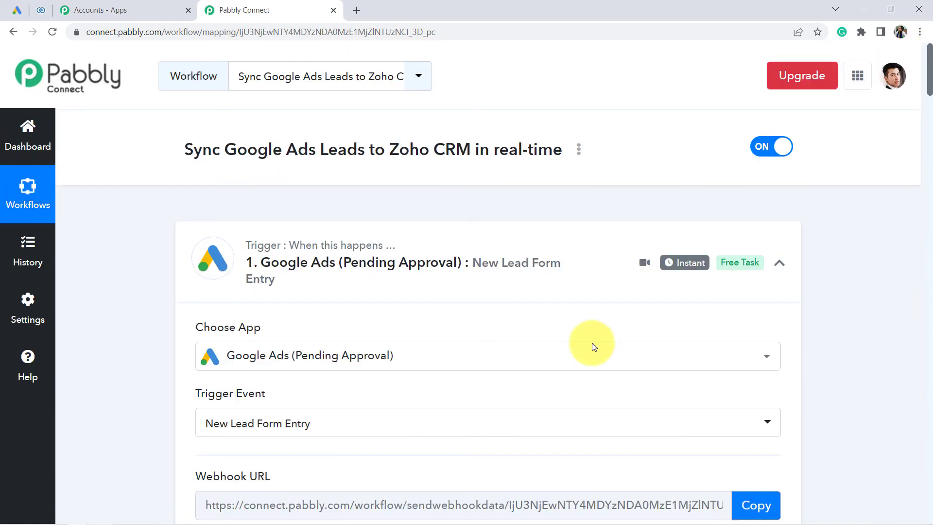
pyautogui.scroll(-15, 502, 282)
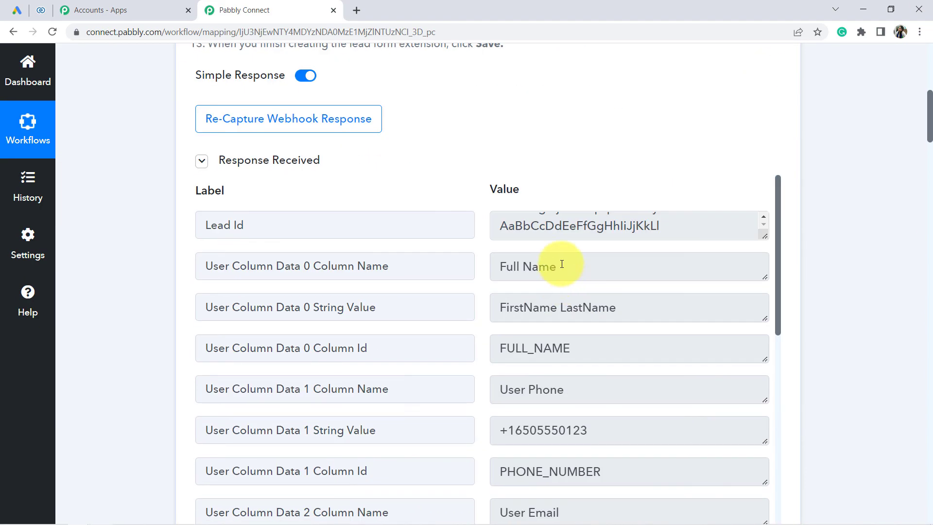
pyautogui.click(40, 10)
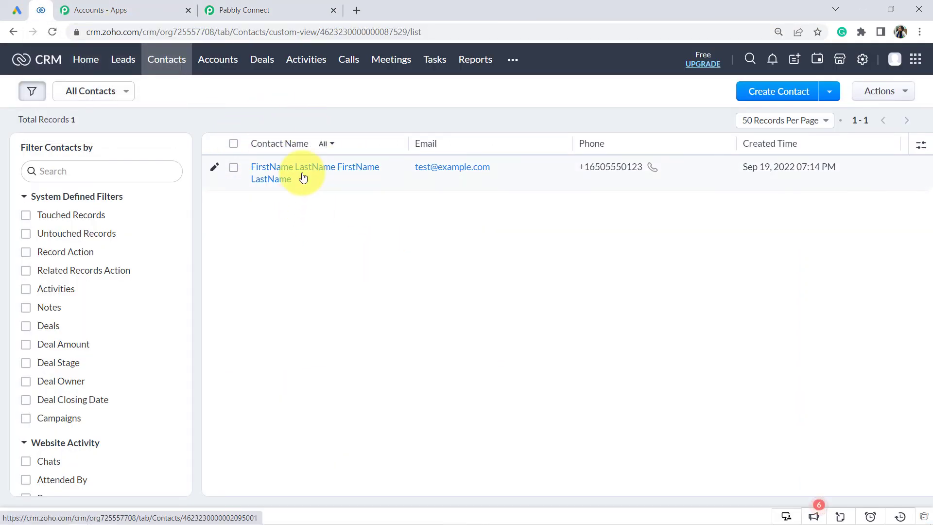
# Step: Highlight the new contact's email, phone number and creation time in Zoho CRM
pyautogui.moveTo(492, 170); pyautogui.dragTo(375, 173)
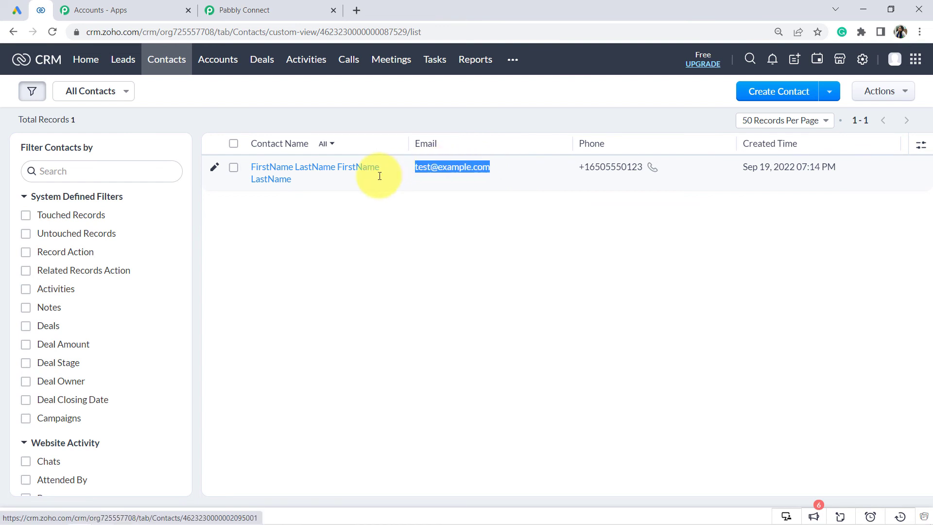
pyautogui.moveTo(686, 176); pyautogui.dragTo(590, 167)
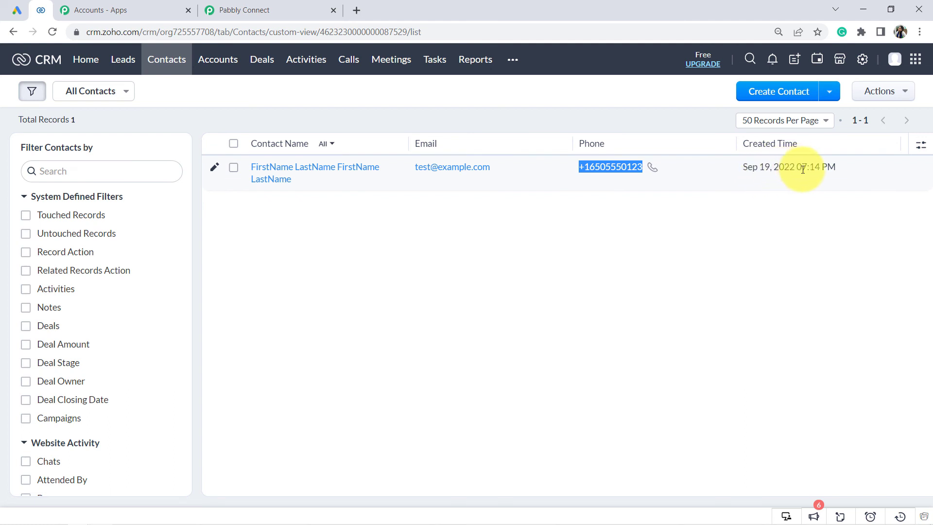
pyautogui.moveTo(809, 167); pyautogui.dragTo(828, 167)
pyautogui.moveTo(869, 516)
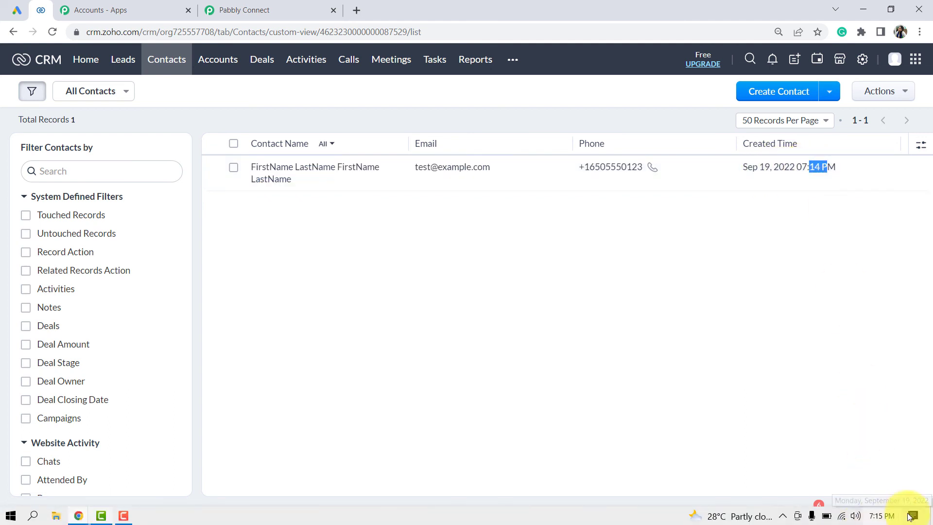
pyautogui.click(775, 277)
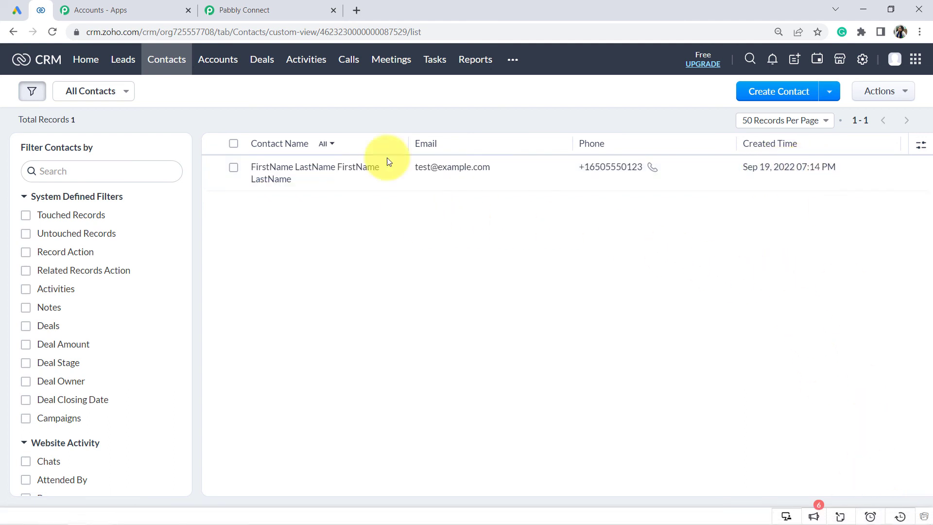
# Step: Return to Pabbly Connect and collapse the Google Ads trigger step
pyautogui.click(265, 6)
pyautogui.moveTo(929, 144); pyautogui.dragTo(929, 49)
pyautogui.click(427, 250)
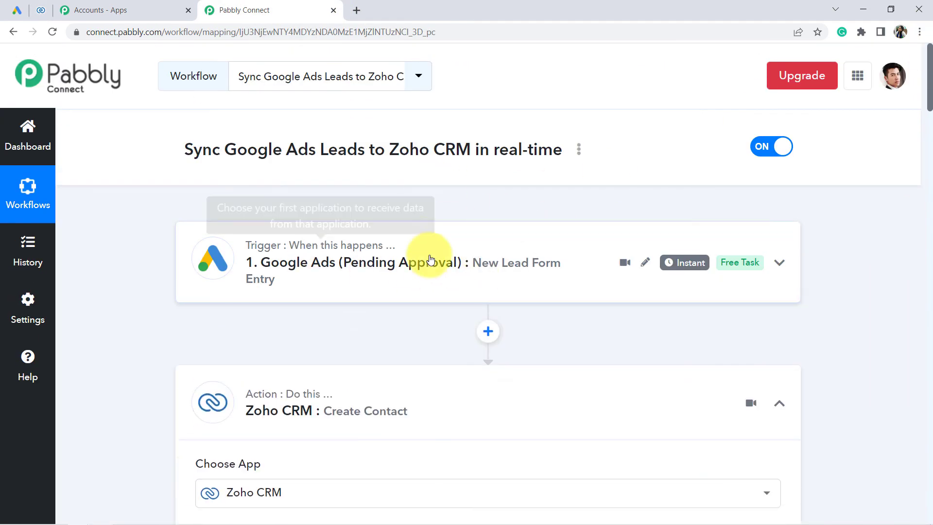
# Step: Collapse the Zoho CRM action, then generate and select the workflow's Share link
pyautogui.scroll(-1, 375, 280)
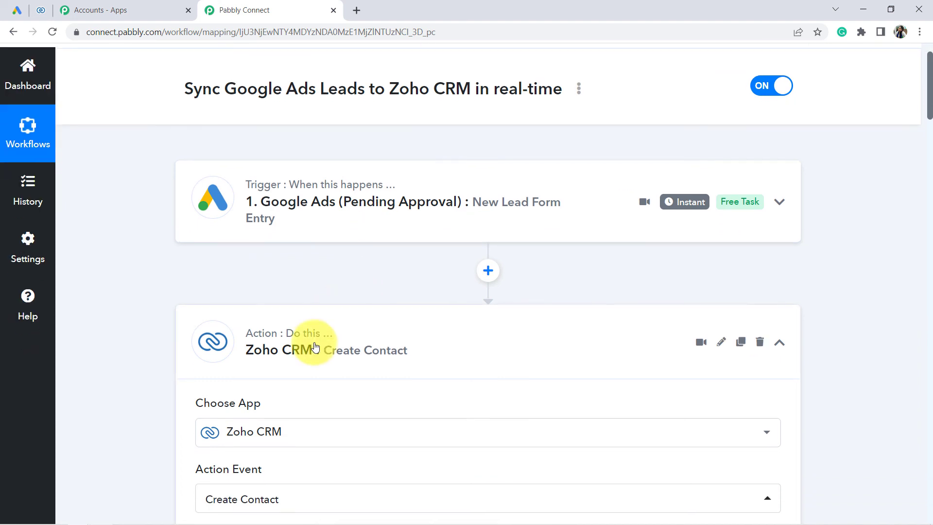
pyautogui.click(336, 349)
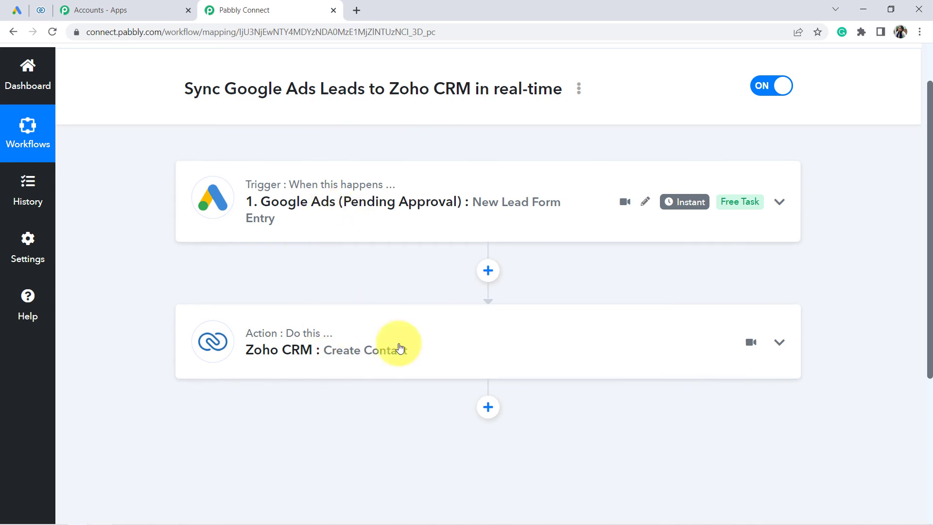
pyautogui.click(578, 89)
pyautogui.click(497, 166)
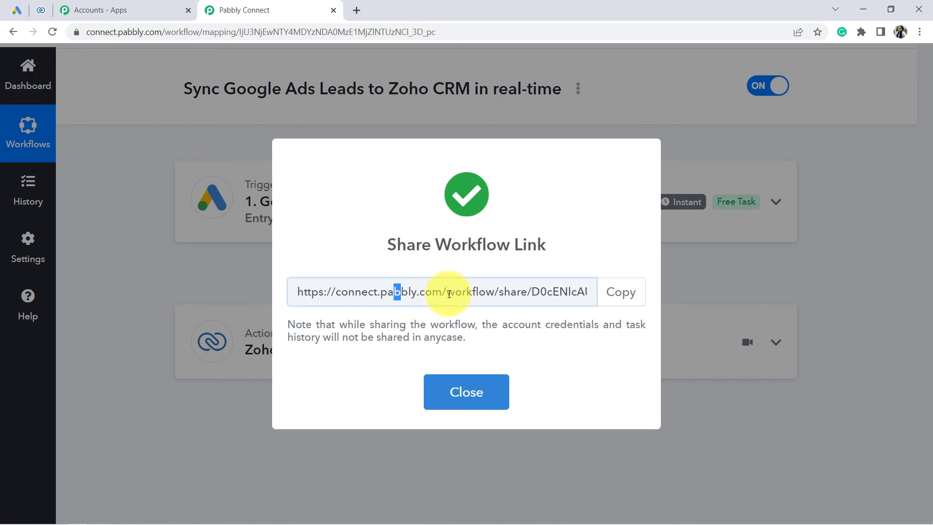
pyautogui.moveTo(449, 294); pyautogui.dragTo(605, 298)
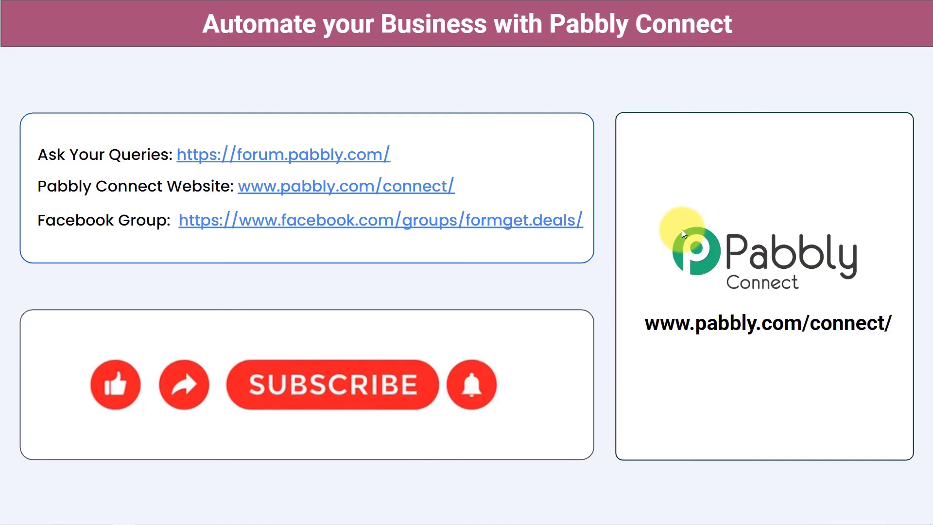